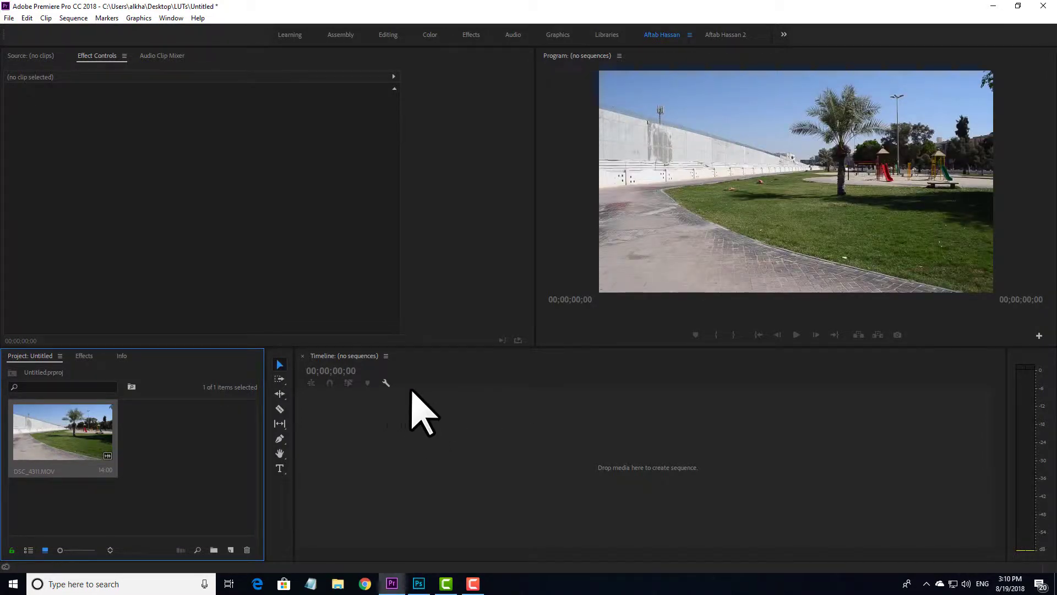
Create a sequence from the DSC_4311.MOV clip and move the playhead to 00:00:04:16
{"action": "left_click_drag", "start_coordinate": [432, 376], "coordinate": [620, 357]}
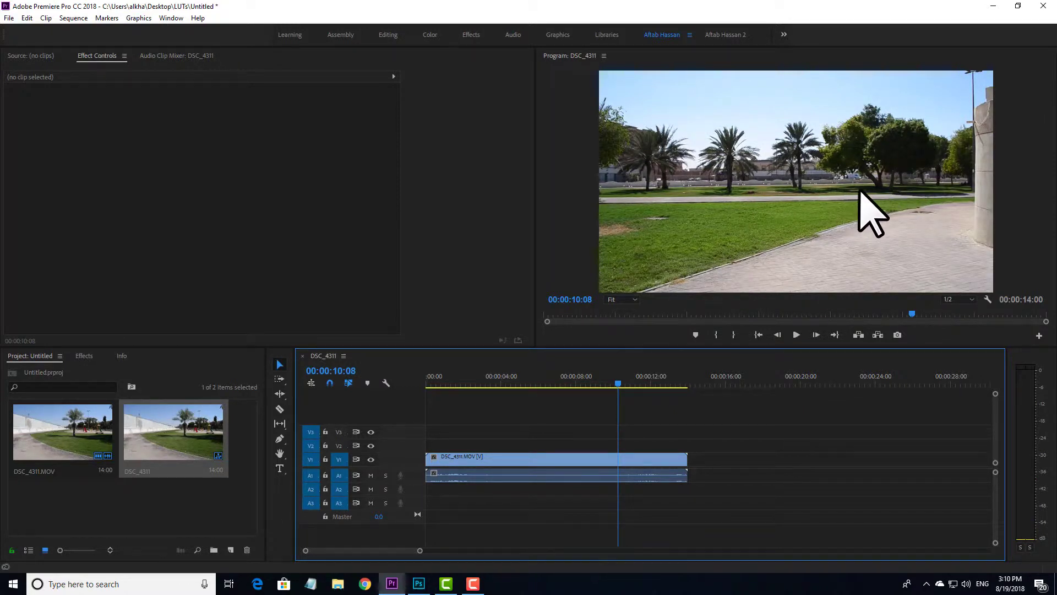
{"action": "left_click_drag", "start_coordinate": [577, 382], "coordinate": [613, 380]}
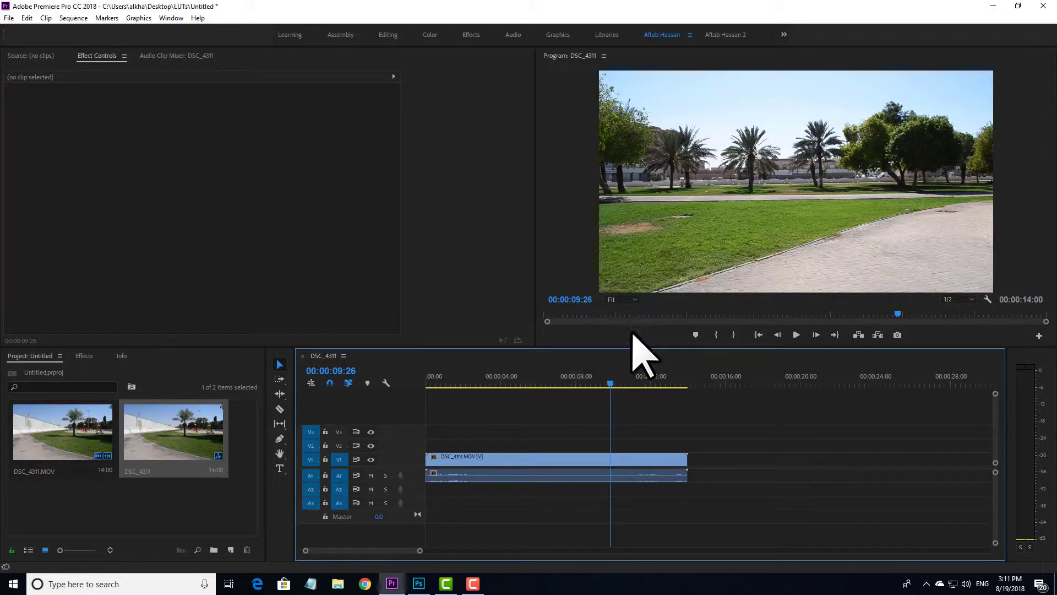
{"action": "left_click_drag", "start_coordinate": [608, 385], "coordinate": [614, 385]}
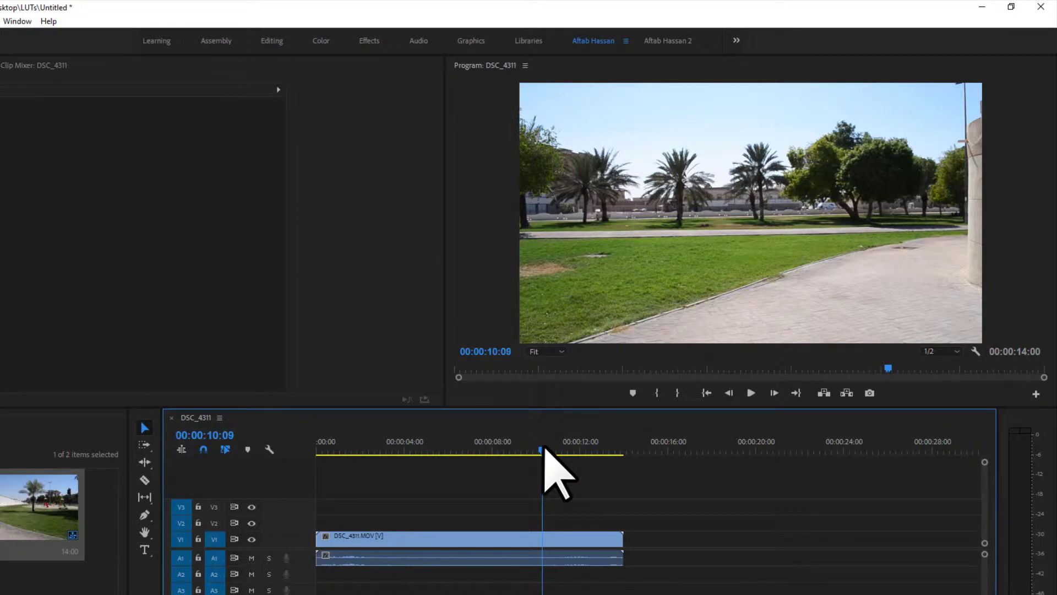
{"action": "left_click_drag", "start_coordinate": [544, 448], "coordinate": [416, 444]}
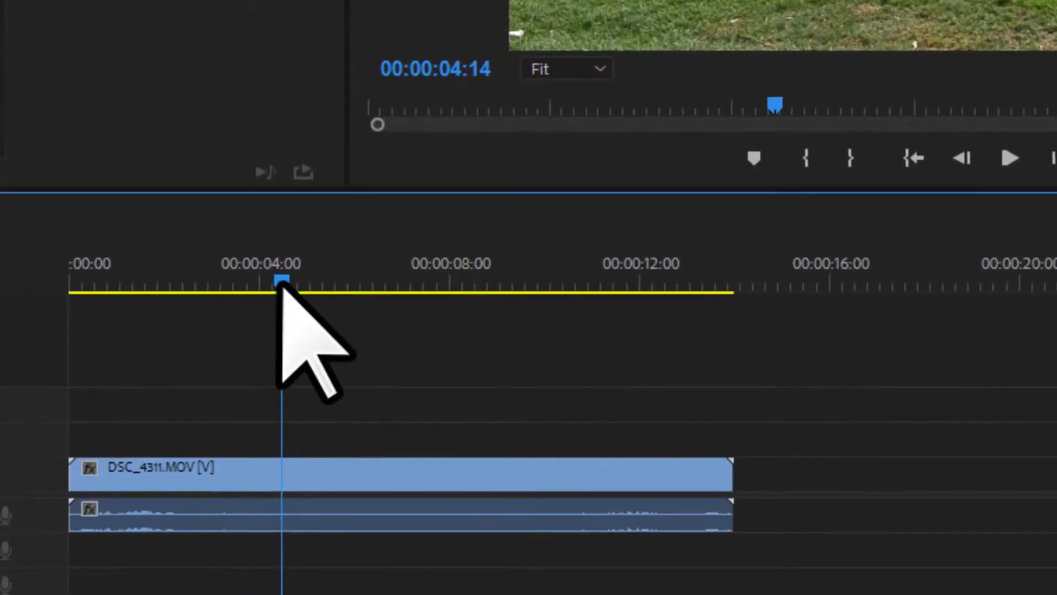
{"action": "left_click", "coordinate": [416, 450]}
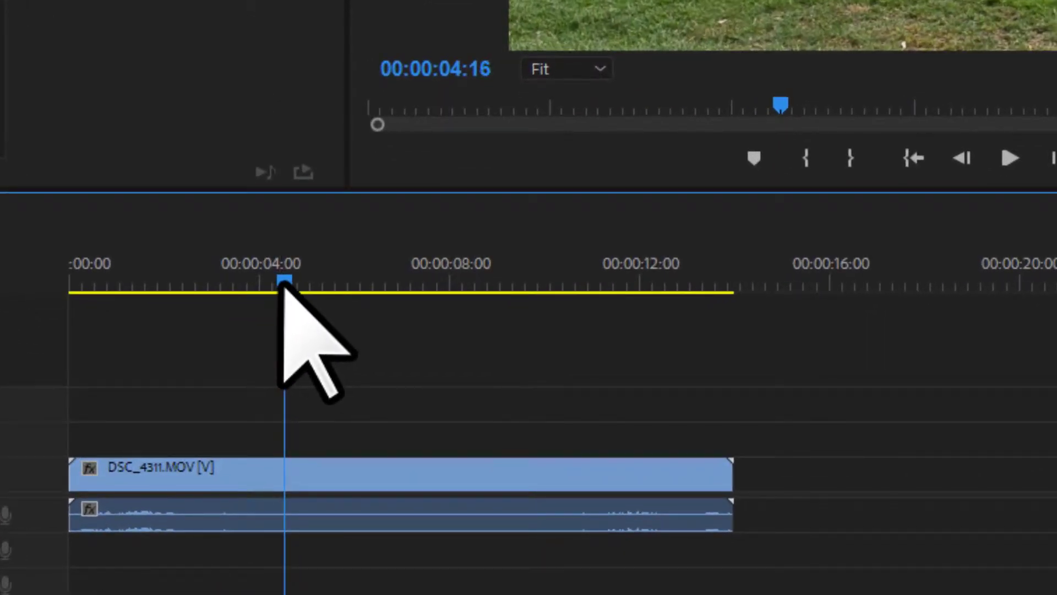
{"action": "mouse_move", "coordinate": [284, 284]}
{"action": "left_mouse_down"}
{"action": "mouse_move", "coordinate": [296, 283]}
{"action": "mouse_move", "coordinate": [283, 283]}
{"action": "left_mouse_up"}
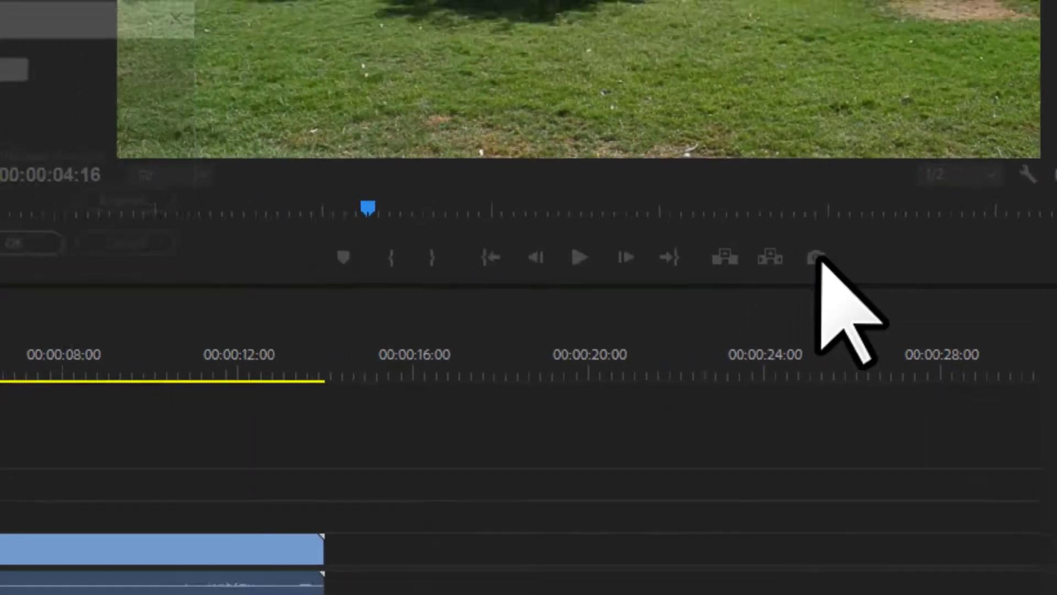
Export the current frame as a JPEG named "Frame 01" and import it into the project
{"action": "left_click", "coordinate": [737, 244]}
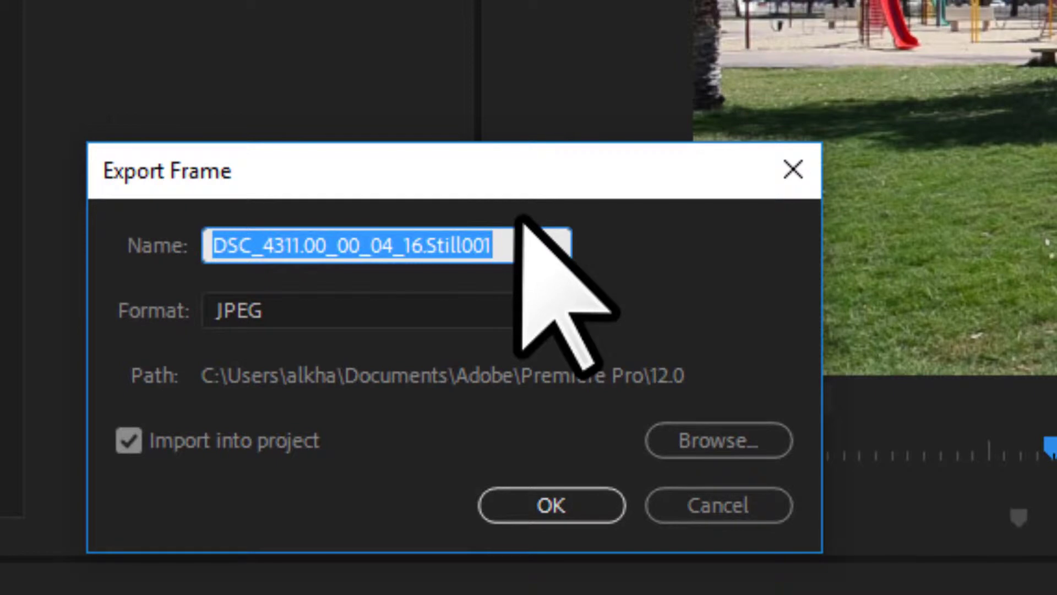
{"action": "type", "text": "Frame"}
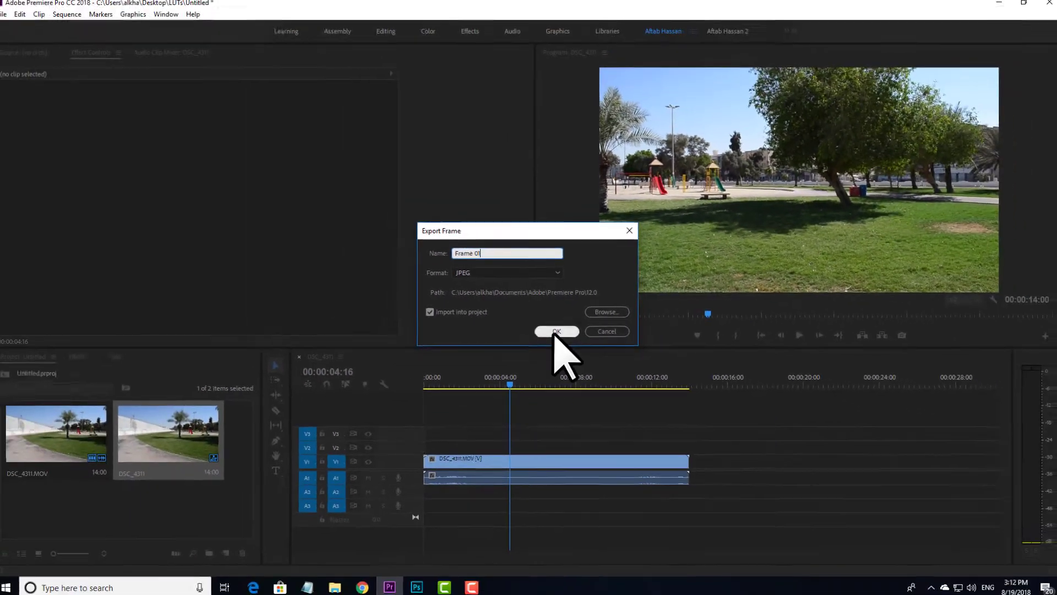
{"action": "left_click", "coordinate": [539, 374]}
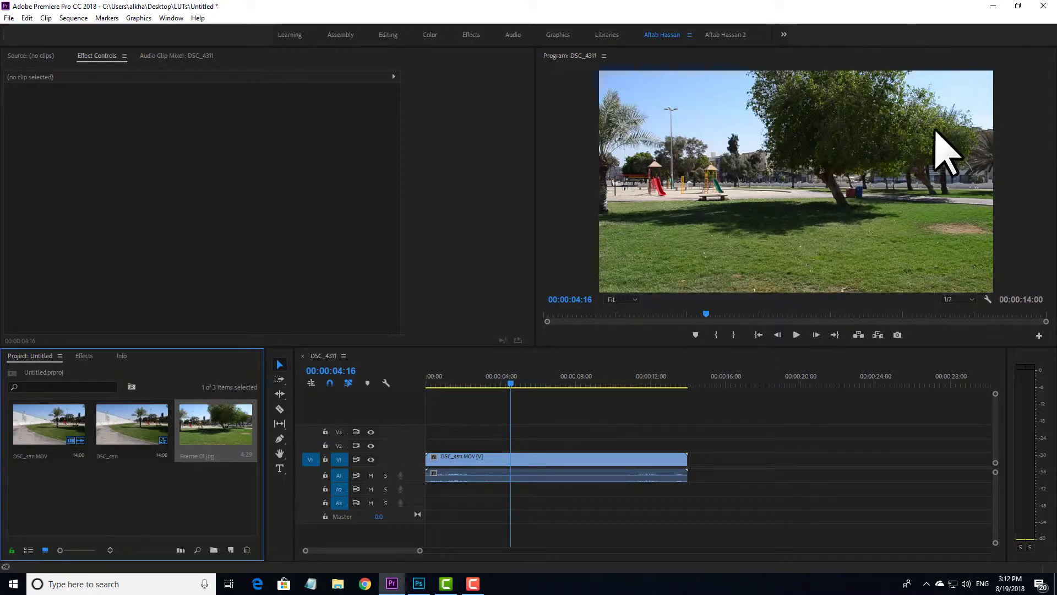
Switch to File Explorer and open the Documents > Adobe > Premiere Pro > 12.0 folder
{"action": "left_click", "coordinate": [993, 6]}
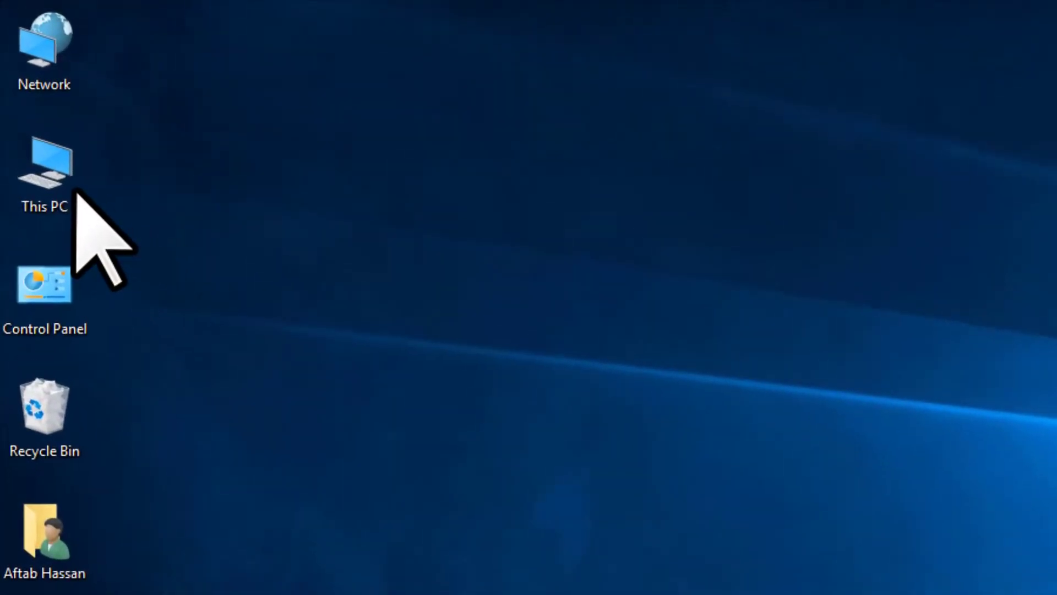
{"action": "double_click", "coordinate": [46, 165]}
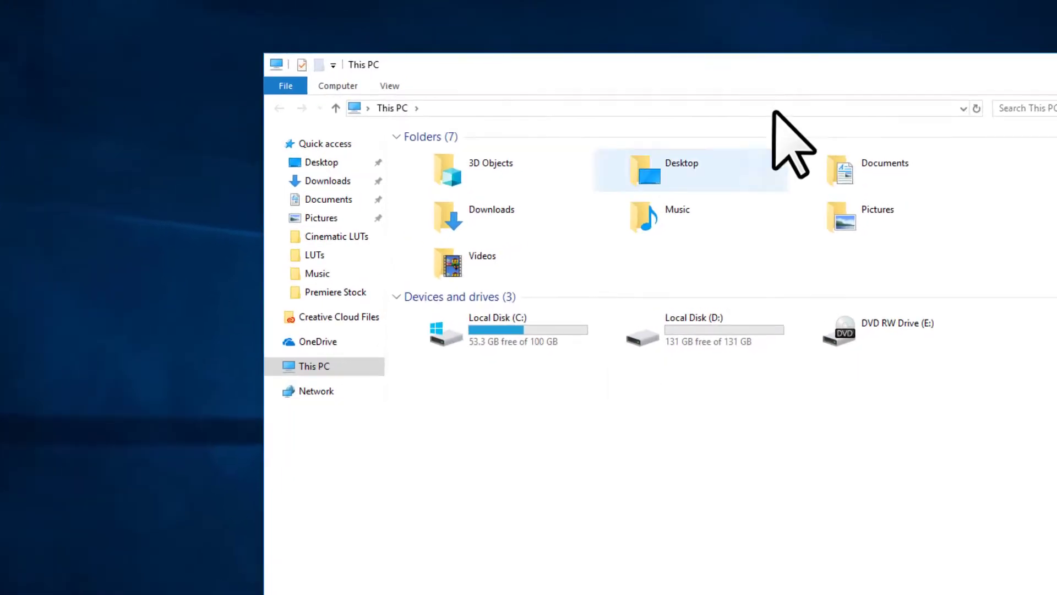
{"action": "double_click", "coordinate": [842, 171]}
{"action": "left_click", "coordinate": [451, 157]}
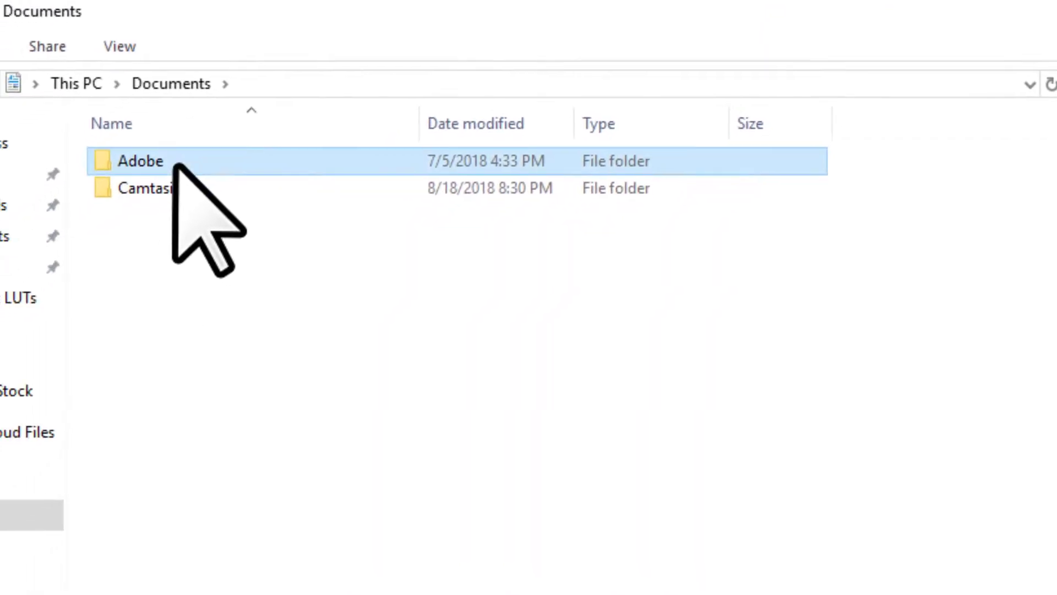
{"action": "double_click", "coordinate": [175, 165]}
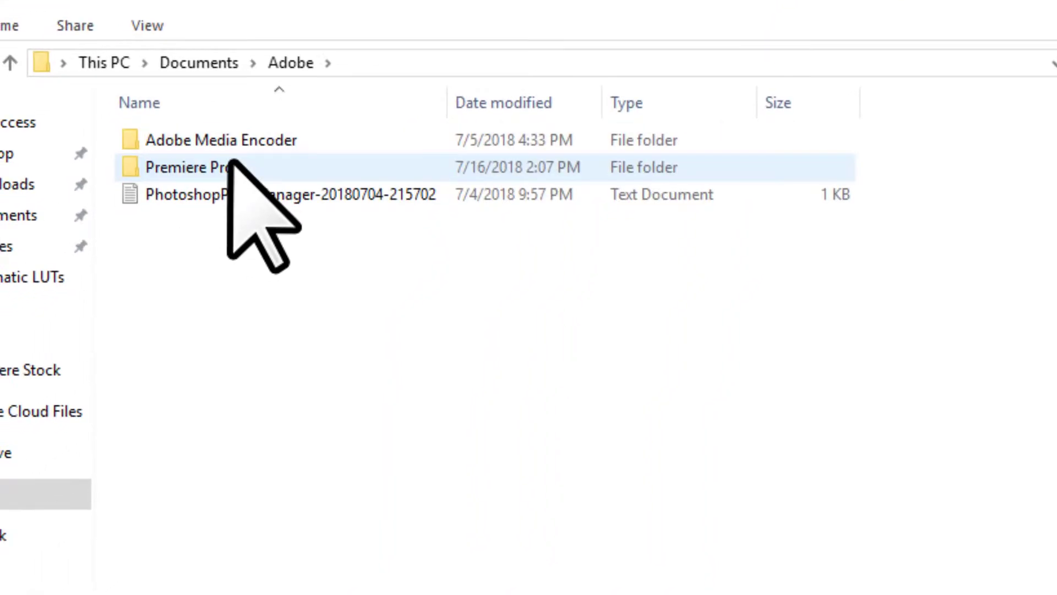
{"action": "double_click", "coordinate": [202, 186]}
{"action": "double_click", "coordinate": [208, 190]}
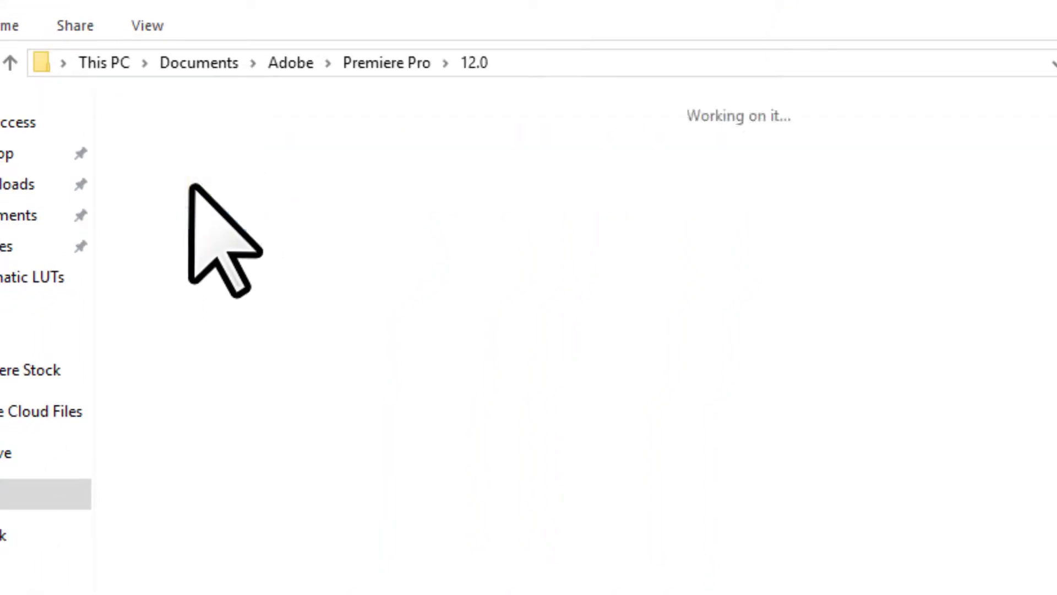
Move the Frame 01 image from the 12.0 folder onto an empty area of the desktop
{"action": "left_click_drag", "start_coordinate": [1009, 312], "coordinate": [1056, 216]}
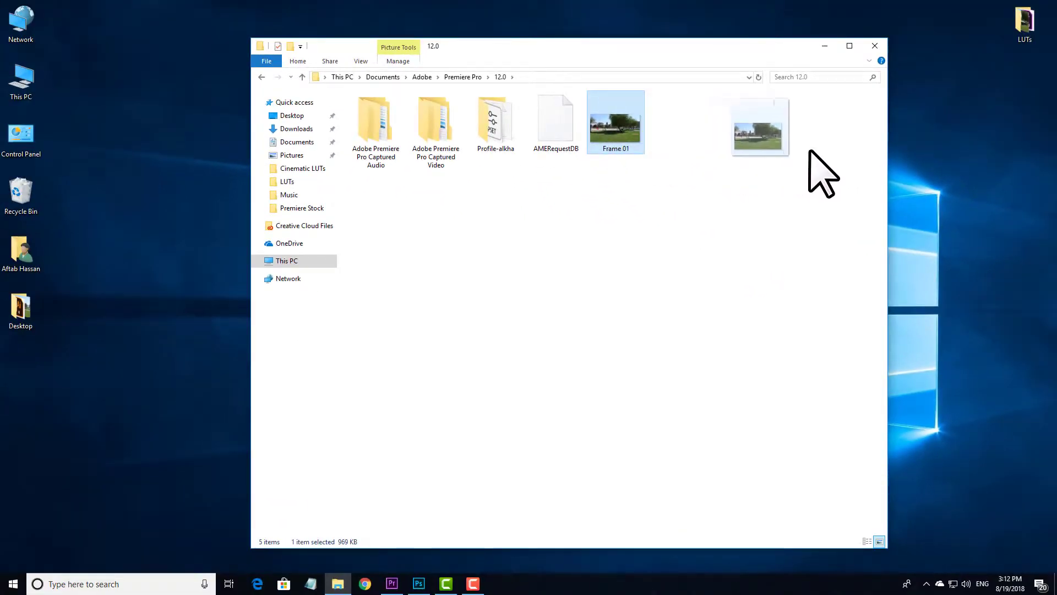
{"action": "left_click_drag", "start_coordinate": [809, 151], "coordinate": [972, 154]}
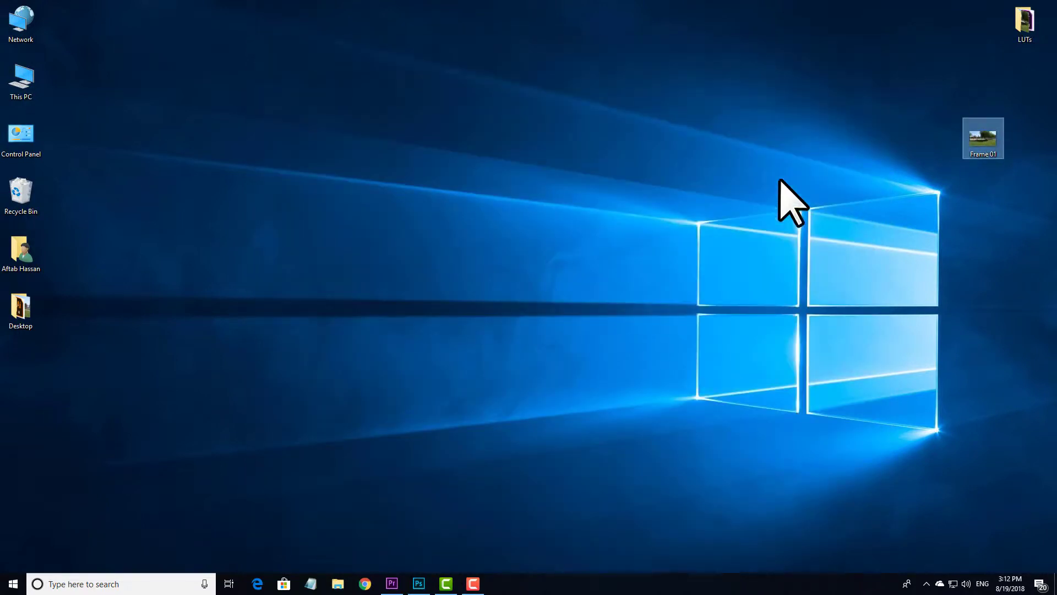
{"action": "left_click_drag", "start_coordinate": [527, 139], "coordinate": [484, 216]}
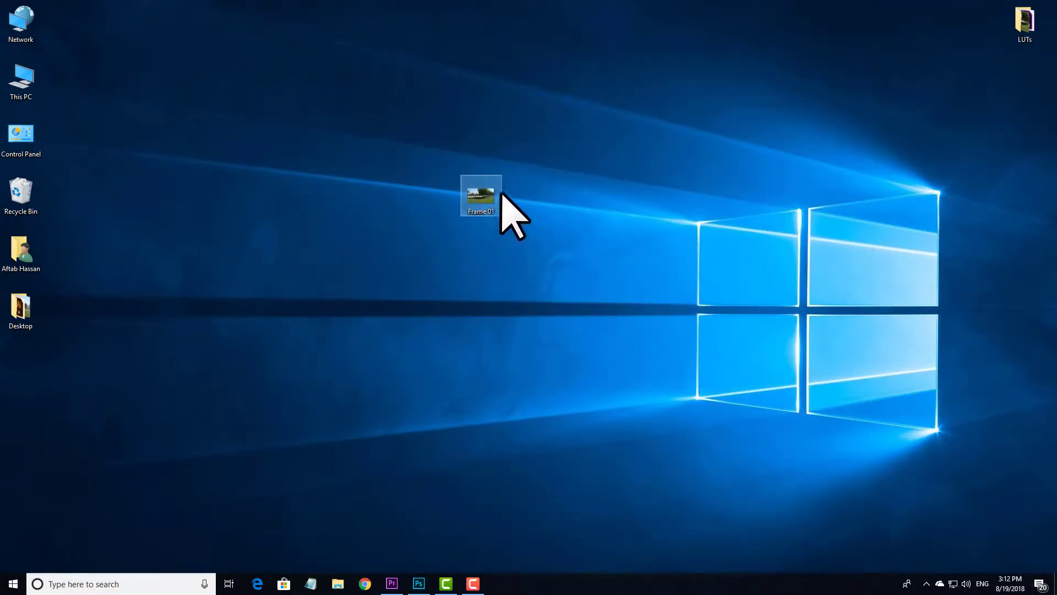
Preview the Frame 01 image from the desktop, close the preview, and open the image in Photoshop
{"action": "double_click", "coordinate": [491, 200]}
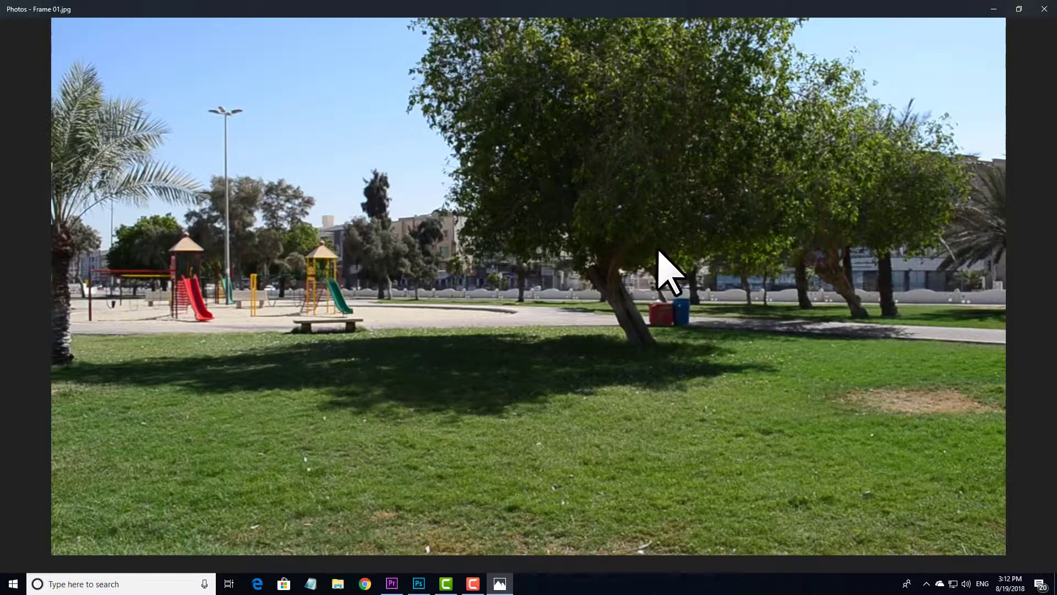
{"action": "left_click", "coordinate": [1056, 1]}
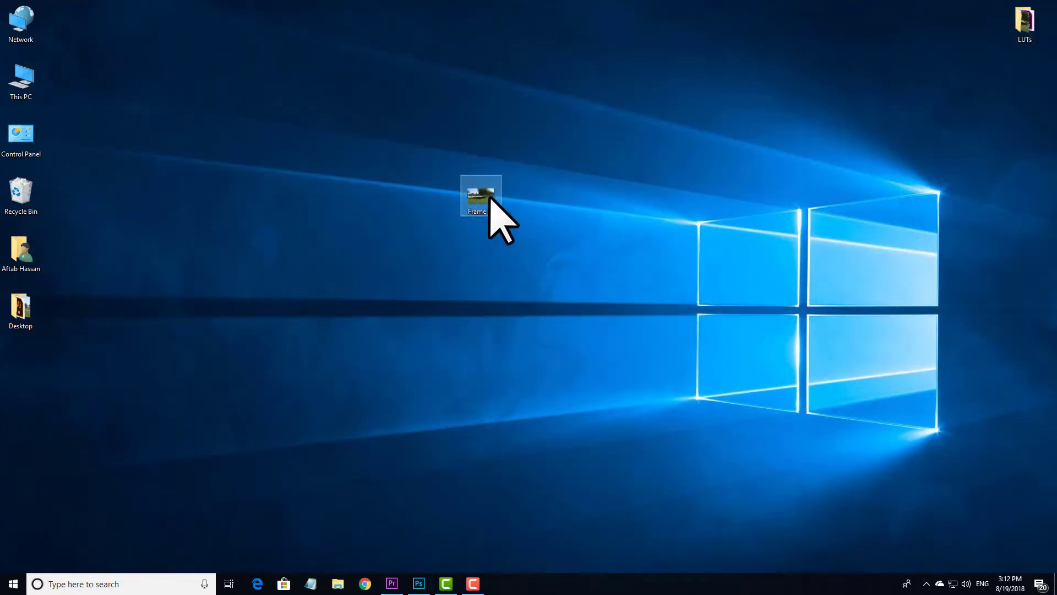
{"action": "left_click_drag", "start_coordinate": [494, 249], "coordinate": [453, 510]}
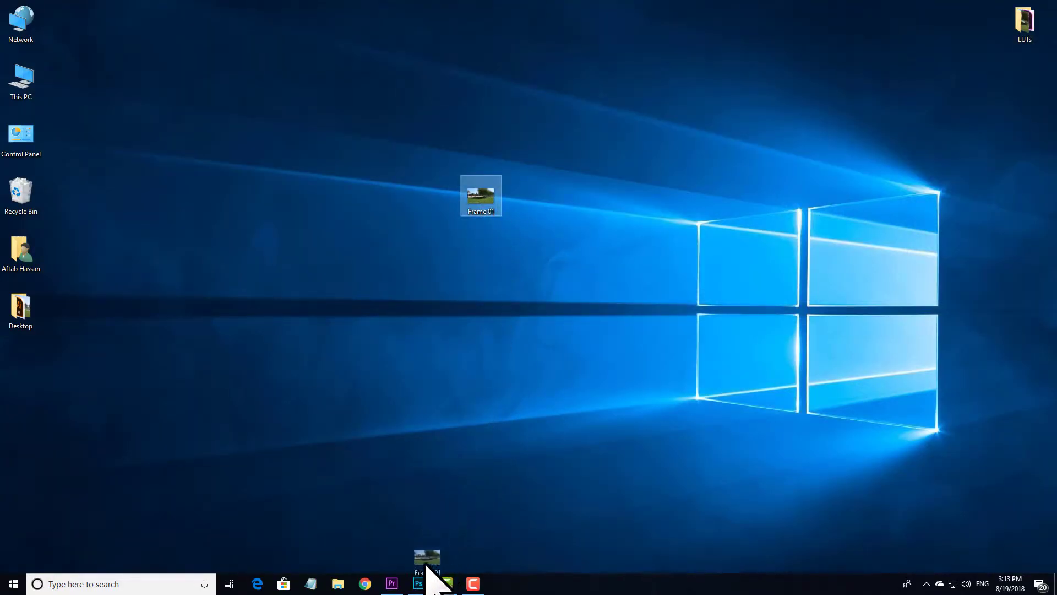
{"action": "left_click_drag", "start_coordinate": [419, 583], "coordinate": [472, 274]}
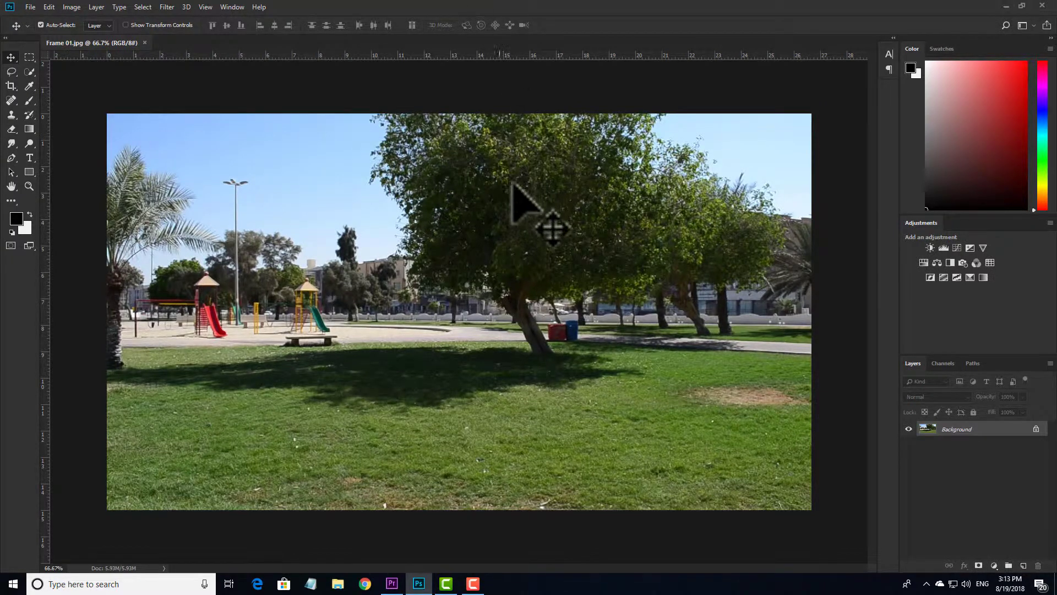
{"action": "scroll", "coordinate": [467, 273], "scroll_direction": "up", "scroll_amount": 3}
{"action": "scroll", "coordinate": [467, 273], "scroll_direction": "down", "scroll_amount": 3}
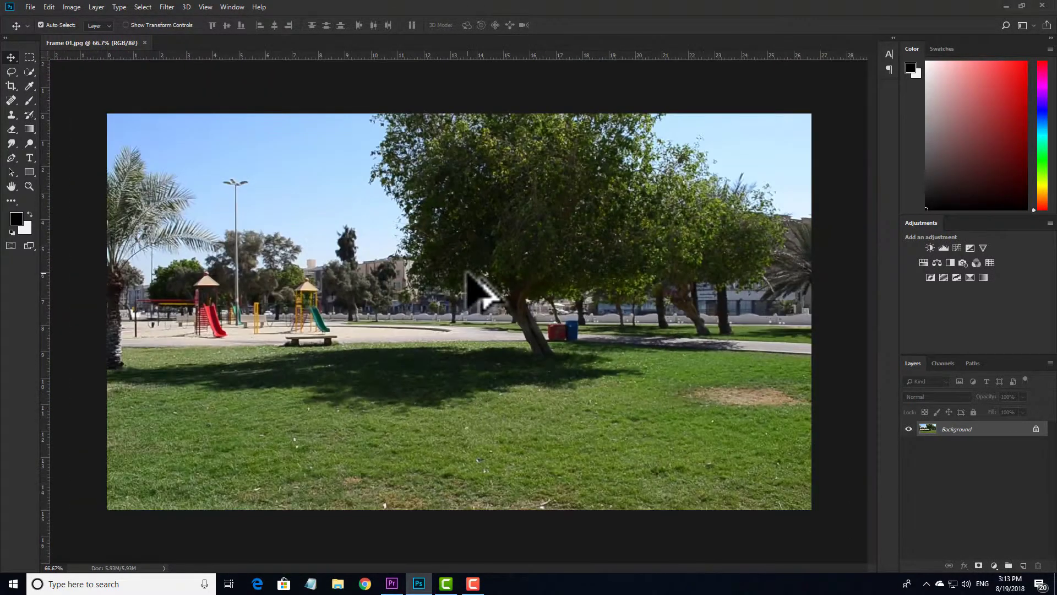
{"action": "scroll", "coordinate": [474, 274], "scroll_direction": "up", "scroll_amount": 1}
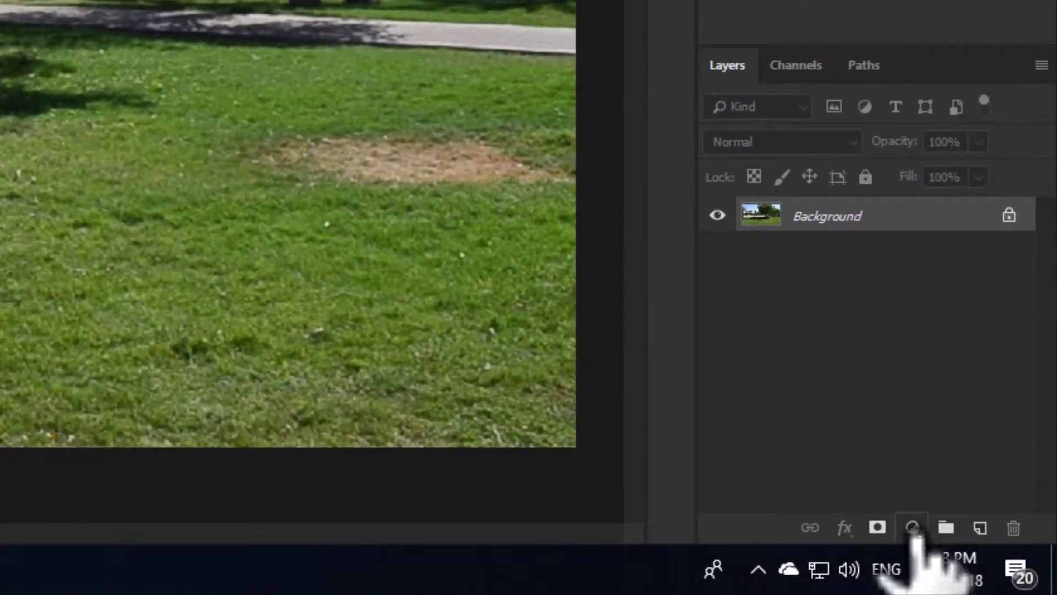
Add a Color Balance adjustment layer above the Background layer and move its settings clear of the tree
{"action": "left_click", "coordinate": [912, 528]}
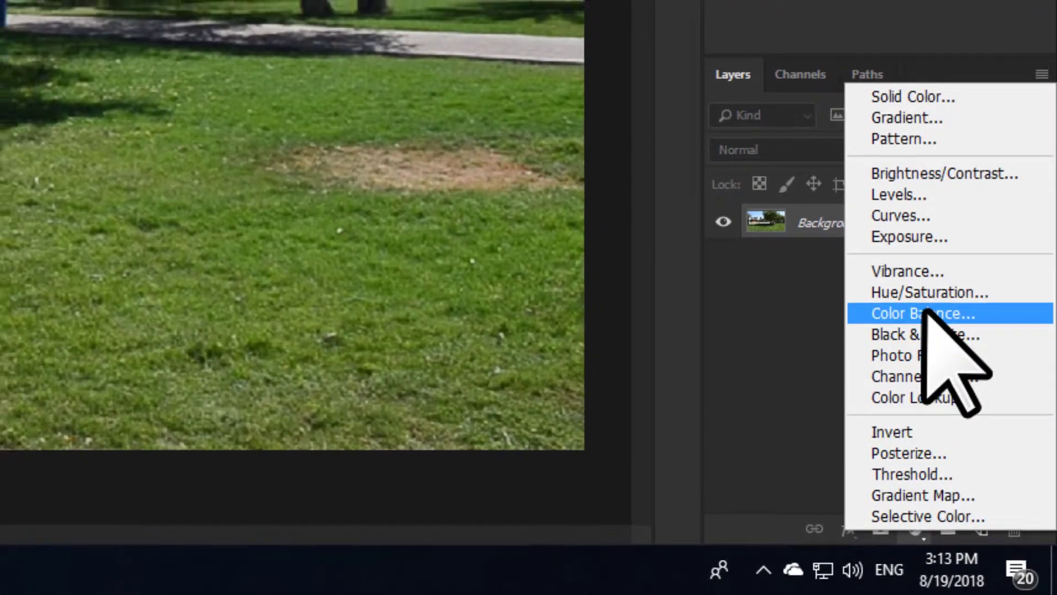
{"action": "left_click", "coordinate": [930, 313]}
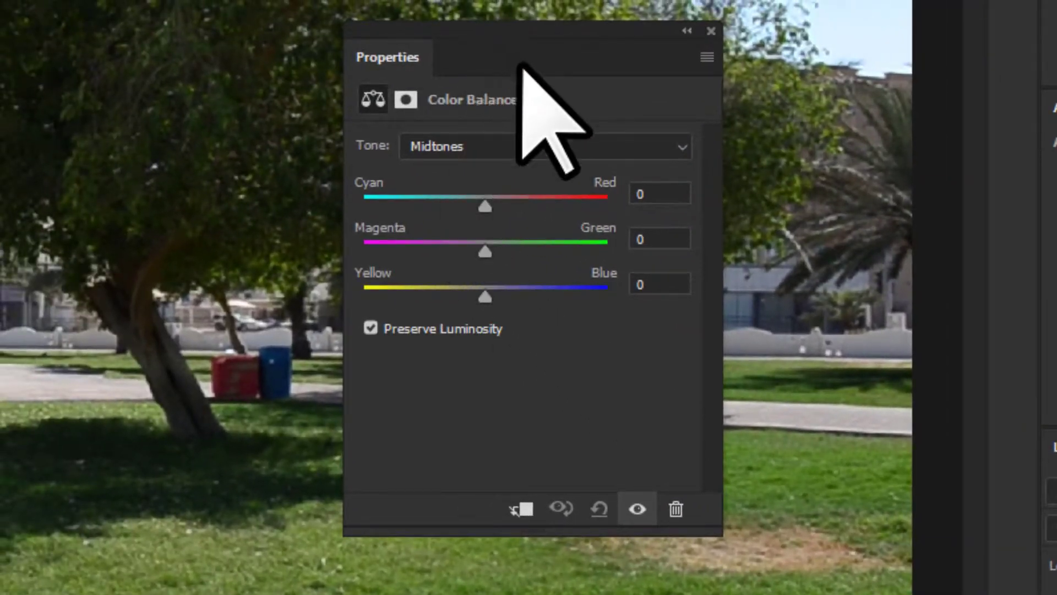
{"action": "left_click_drag", "start_coordinate": [521, 64], "coordinate": [683, 236]}
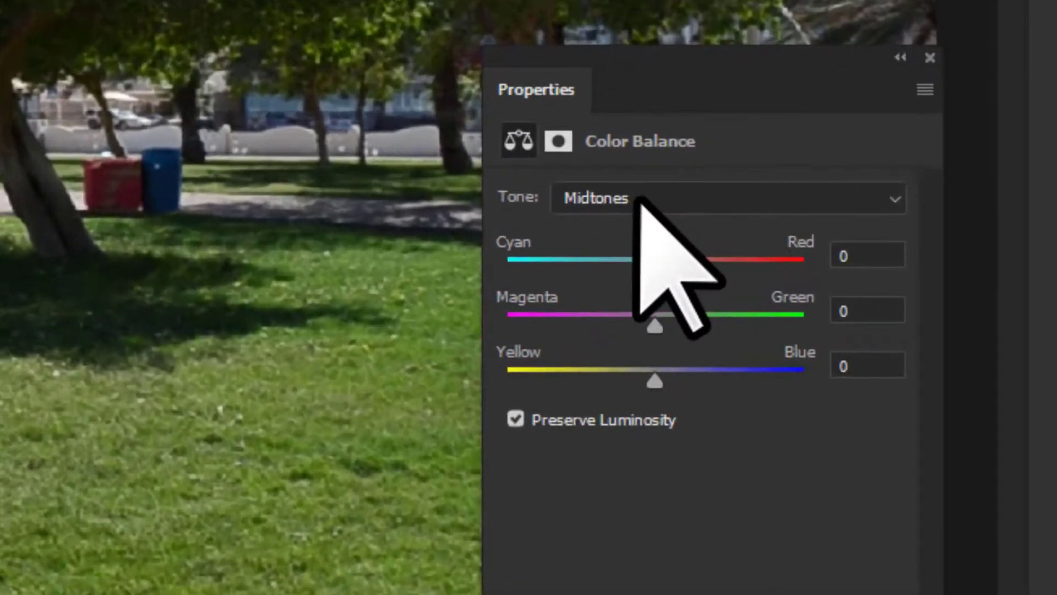
Set the Color Balance shadows to Cyan-Red -17, Magenta-Green +27 and Yellow-Blue +12, and compare the image with and without the adjustment
{"action": "left_click", "coordinate": [677, 186]}
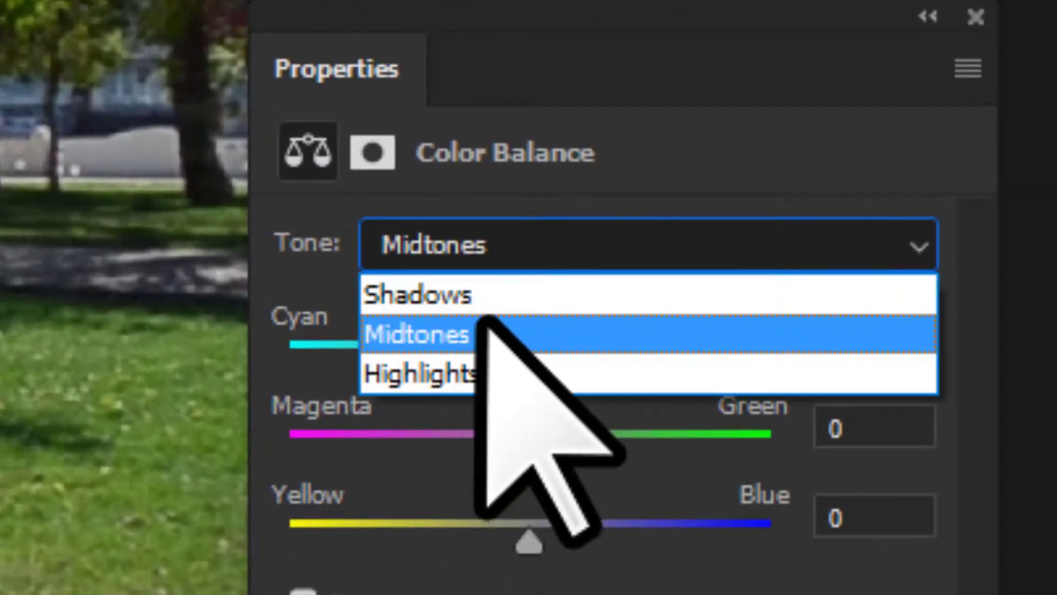
{"action": "left_click", "coordinate": [478, 300]}
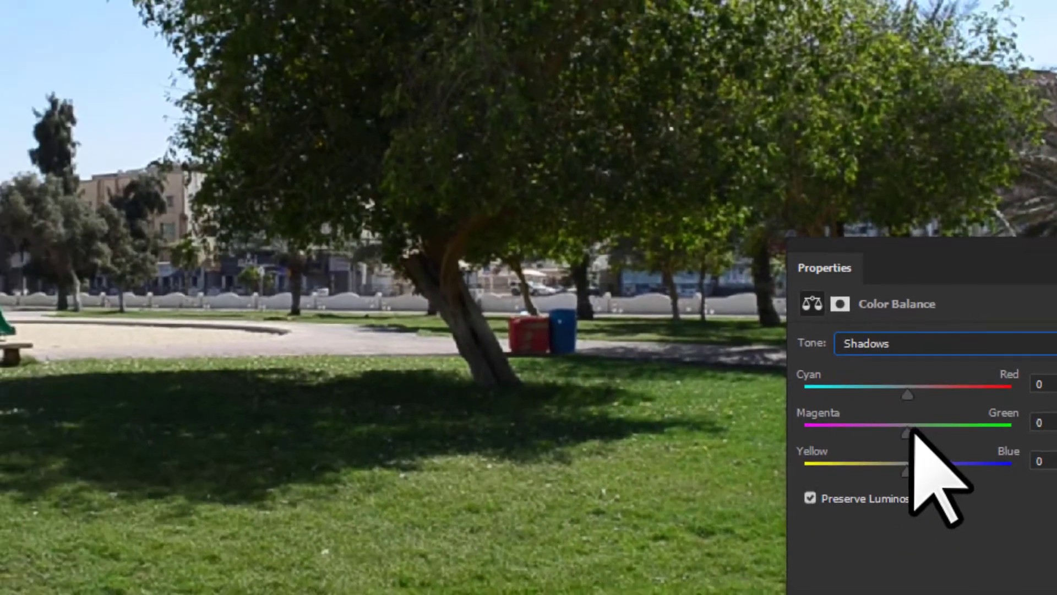
{"action": "left_click_drag", "start_coordinate": [531, 448], "coordinate": [596, 445]}
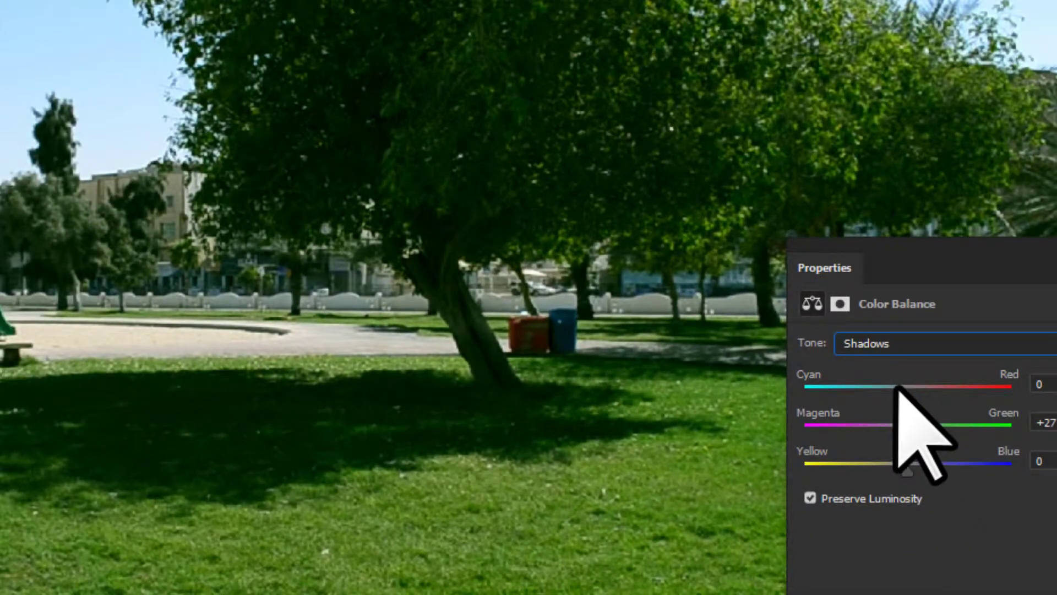
{"action": "left_click_drag", "start_coordinate": [905, 391], "coordinate": [889, 388]}
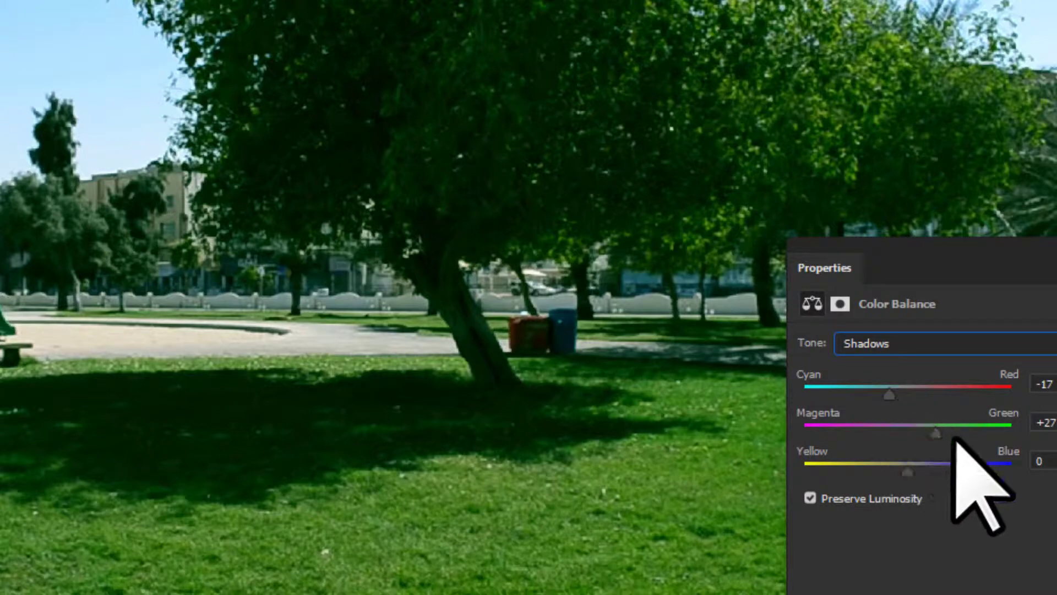
{"action": "left_click_drag", "start_coordinate": [905, 468], "coordinate": [916, 472]}
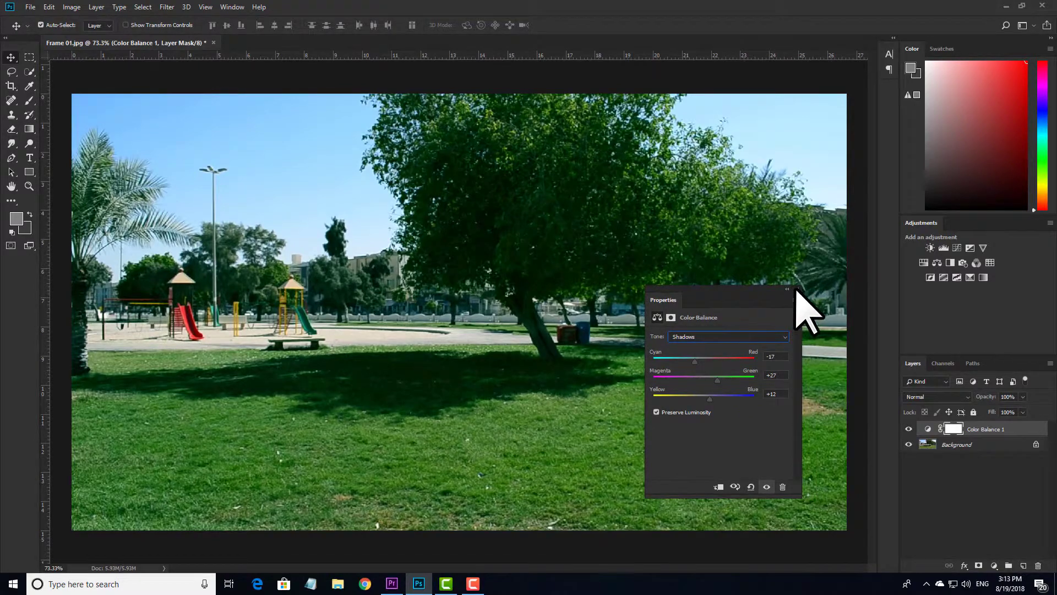
{"action": "left_click", "coordinate": [796, 290]}
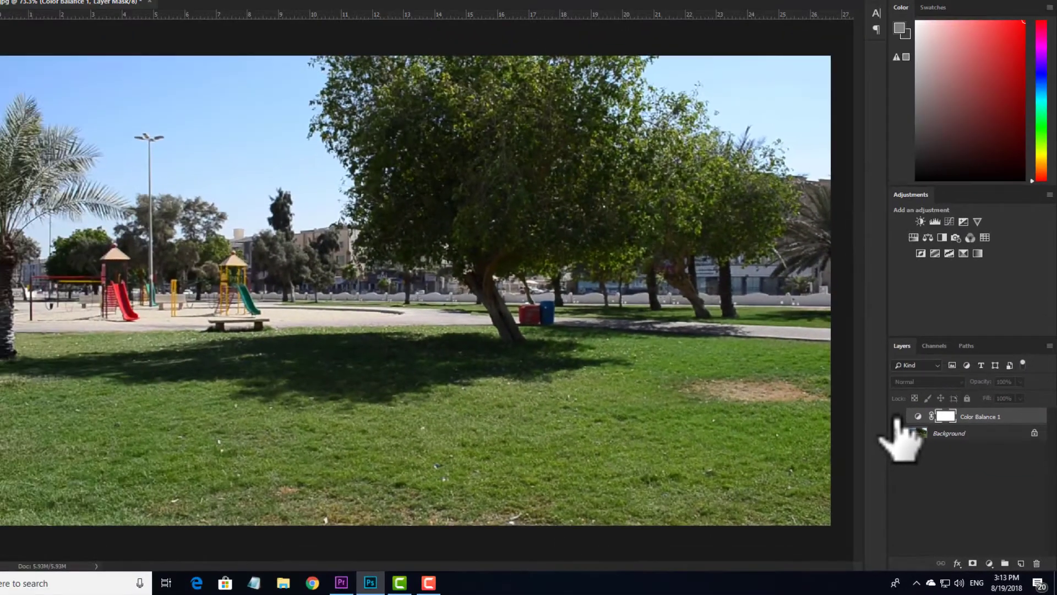
{"action": "left_click", "coordinate": [721, 219]}
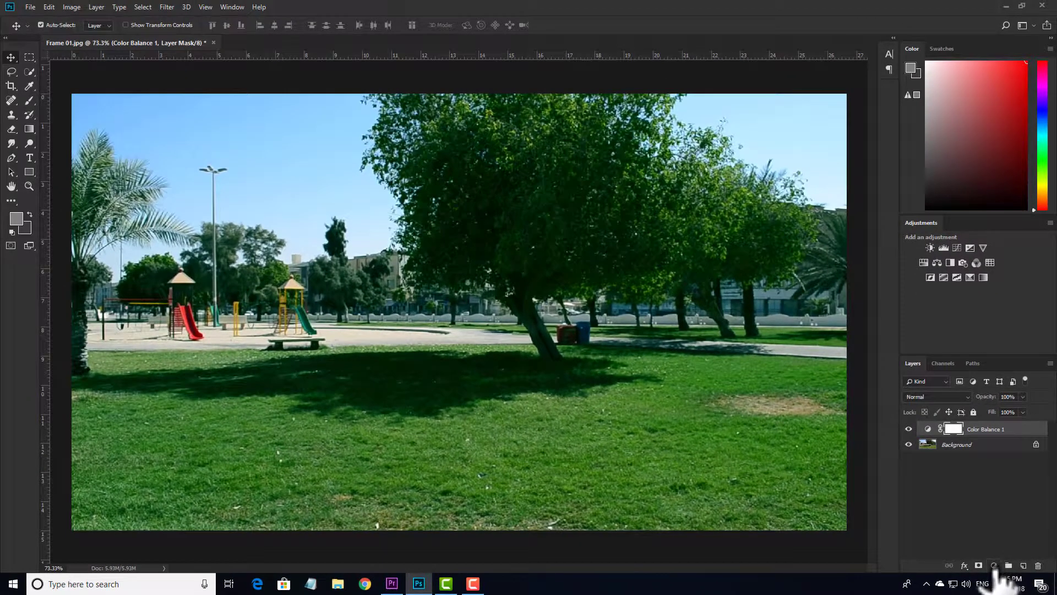
Add a Brightness/Contrast adjustment layer above the Color Balance layer, set its contrast to -12, and close its settings
{"action": "left_click", "coordinate": [994, 566]}
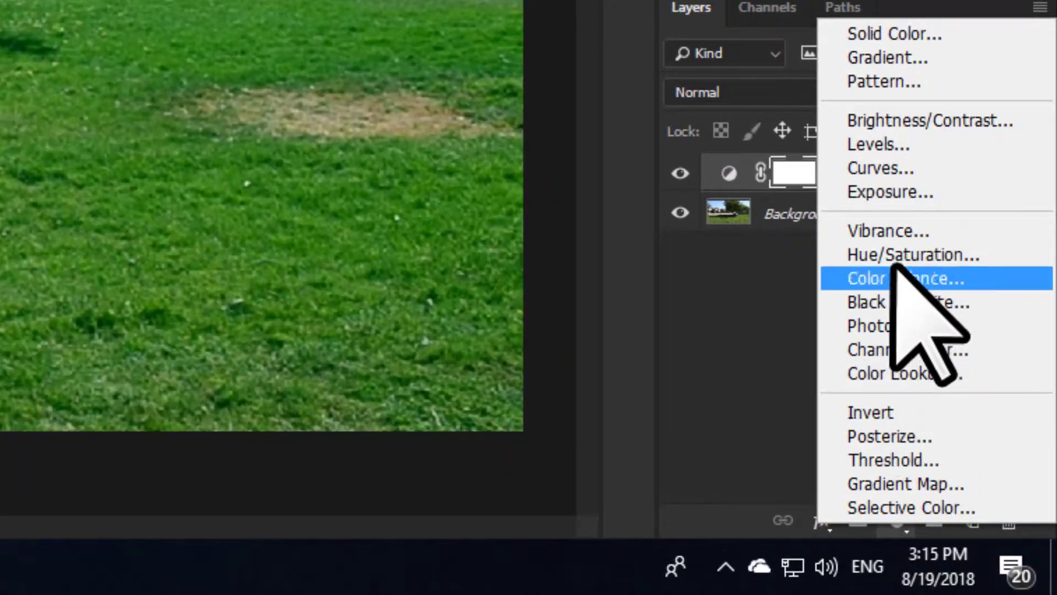
{"action": "left_click", "coordinate": [906, 122]}
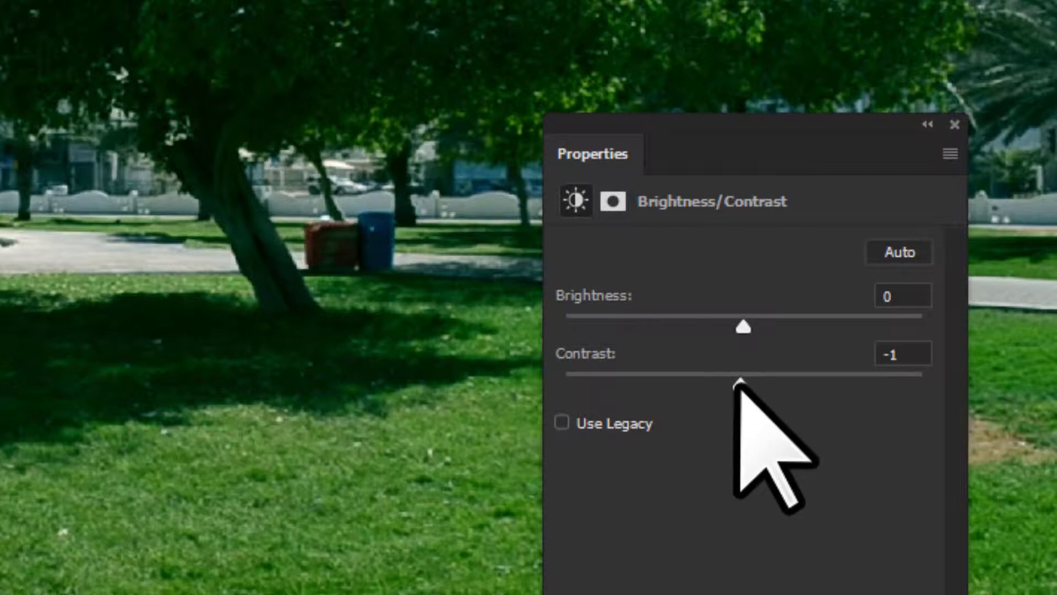
{"action": "left_click_drag", "start_coordinate": [735, 384], "coordinate": [717, 384]}
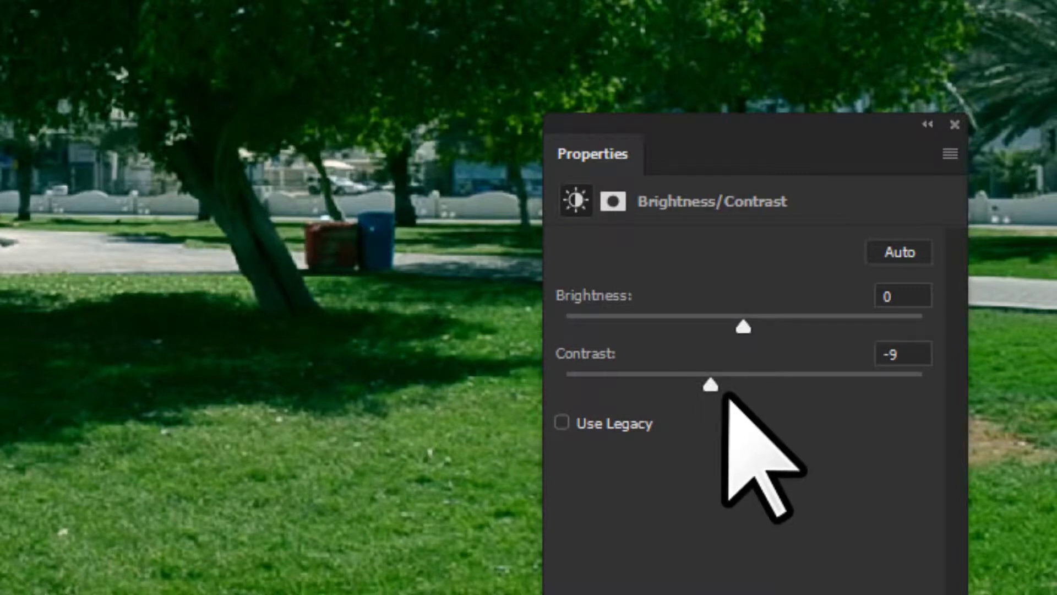
{"action": "left_click_drag", "start_coordinate": [707, 384], "coordinate": [701, 384]}
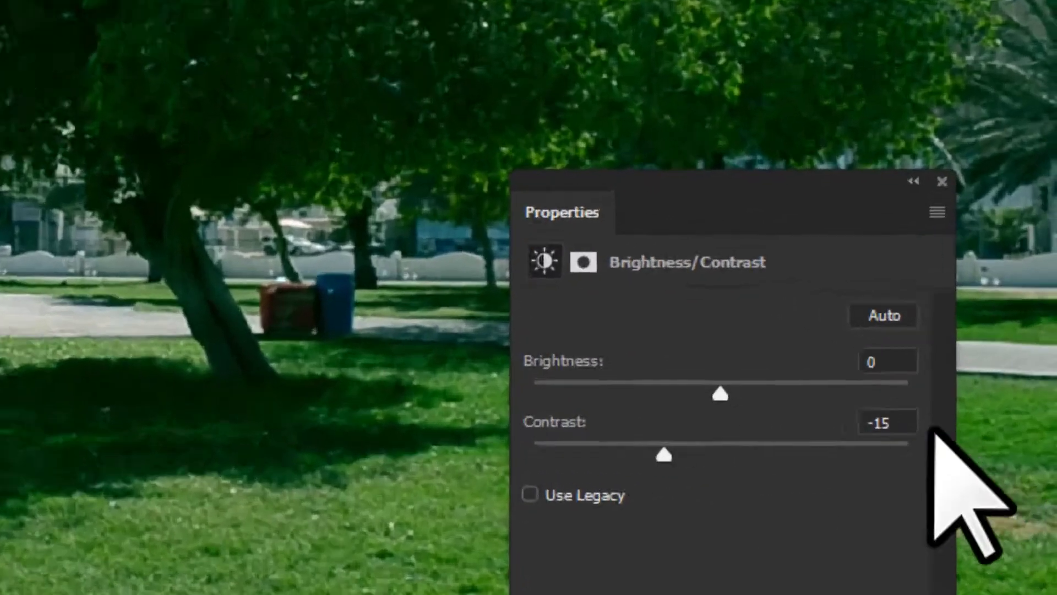
{"action": "left_click", "coordinate": [963, 434]}
{"action": "key", "text": "shift+Left"}
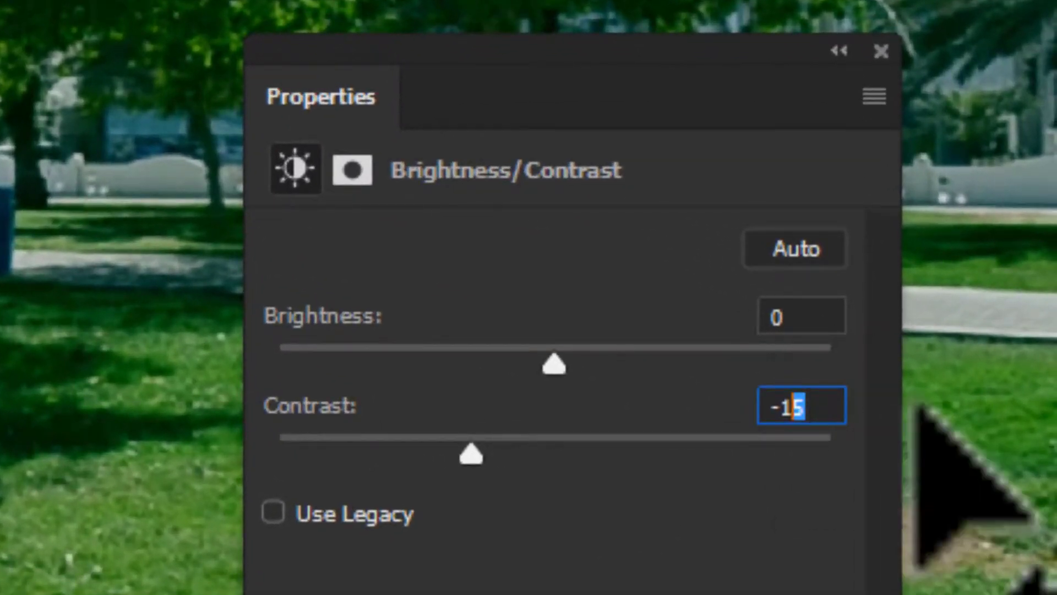
{"action": "type", "text": "2"}
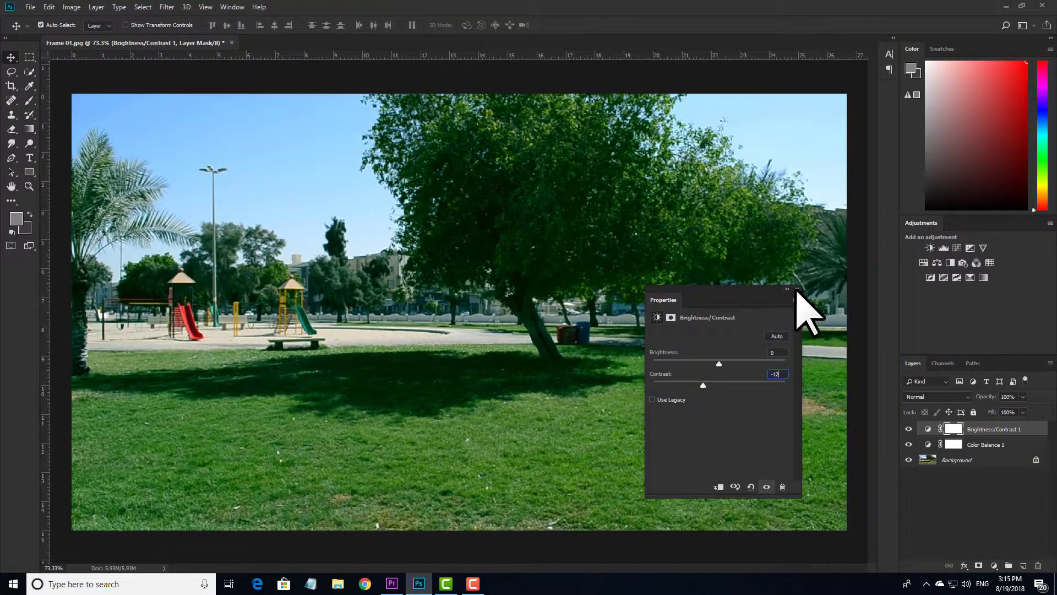
{"action": "left_click", "coordinate": [797, 289]}
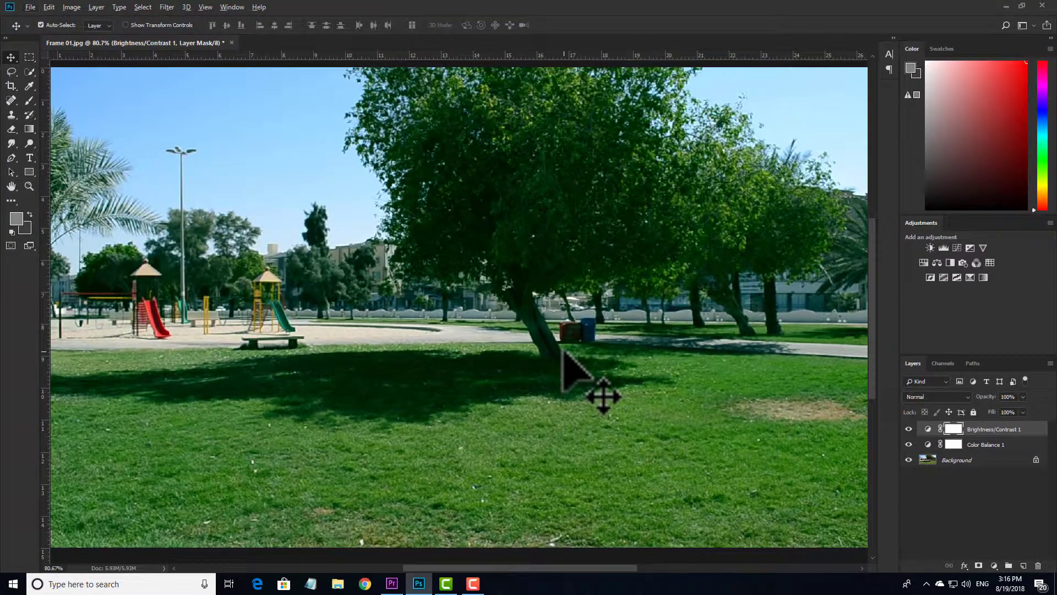
Add a second Color Balance adjustment layer with midtones Magenta-Green at +18, close its settings, and inspect the image
{"action": "left_click", "coordinate": [994, 565]}
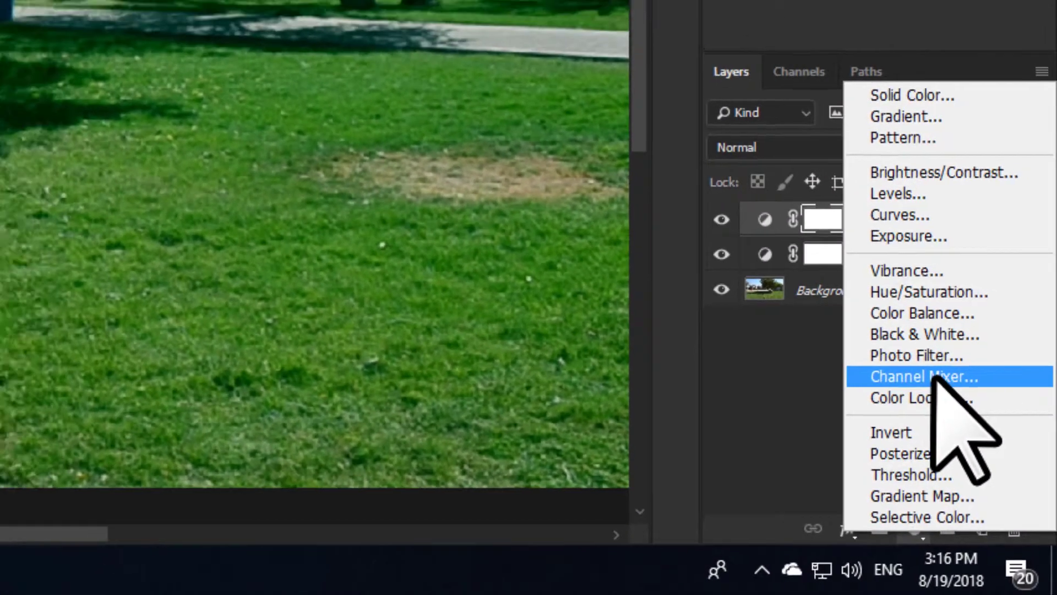
{"action": "left_click", "coordinate": [922, 313]}
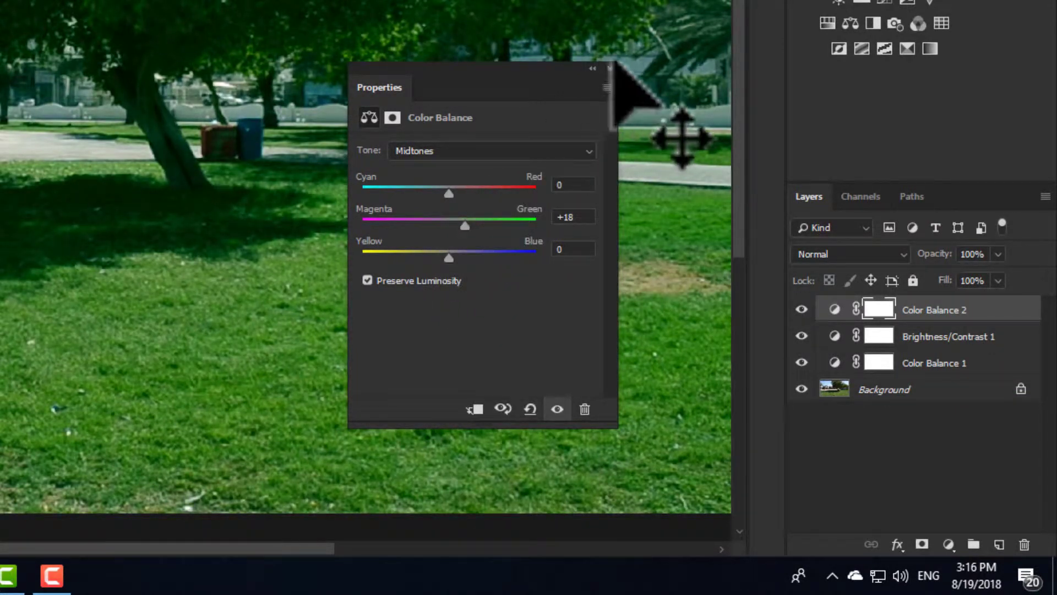
{"action": "left_click", "coordinate": [608, 68]}
{"action": "scroll", "coordinate": [111, 164], "scroll_direction": "down", "scroll_amount": 3}
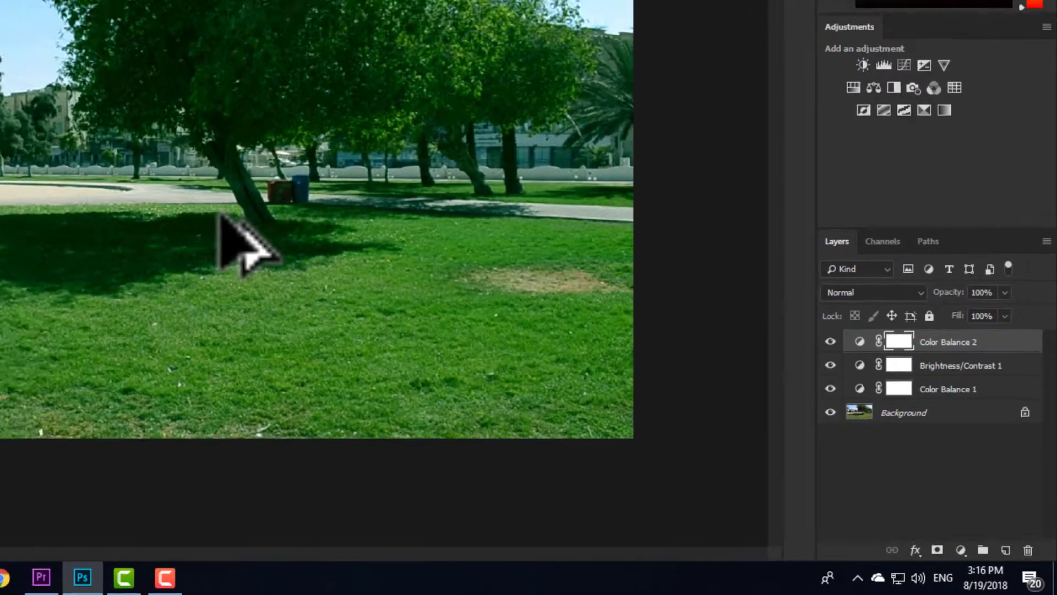
{"action": "scroll", "coordinate": [111, 165], "scroll_direction": "up", "scroll_amount": 1}
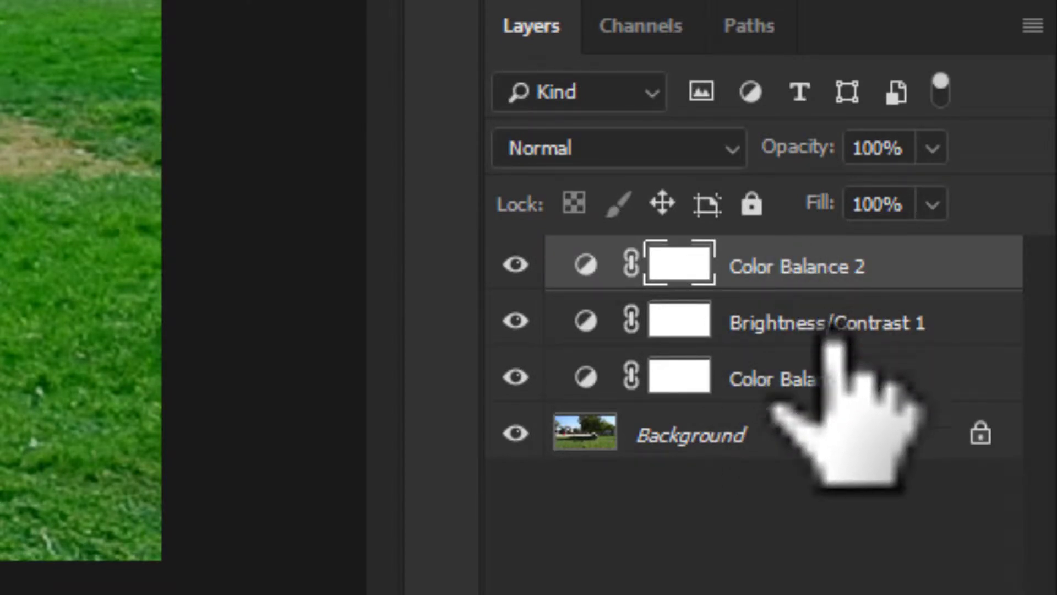
Group the three adjustment layers above the Background layer and compare the image with and without the group
{"action": "left_click", "coordinate": [829, 379], "text": "shift"}
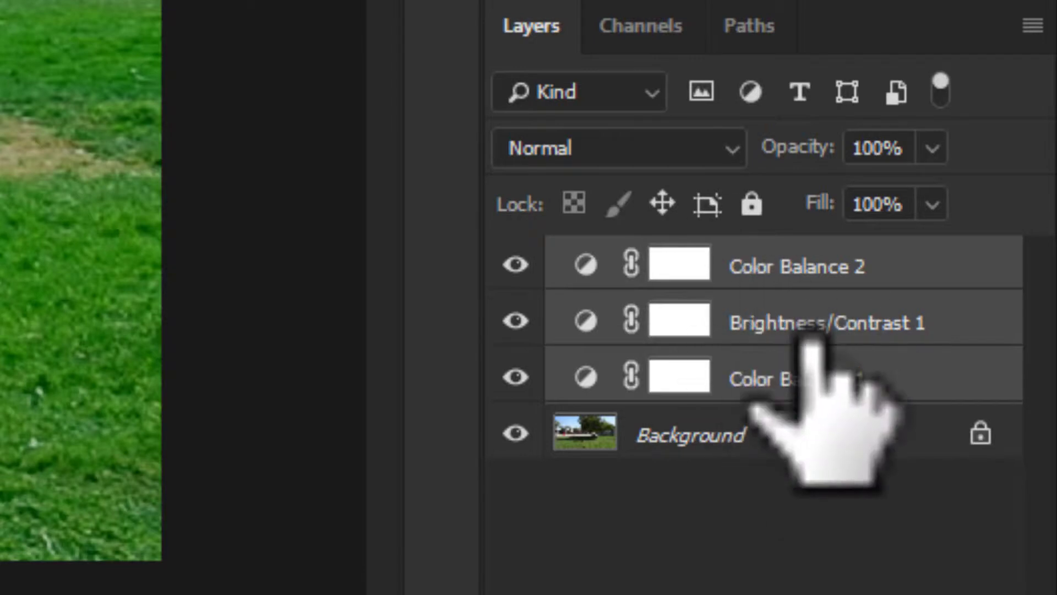
{"action": "key", "text": "ctrl+g"}
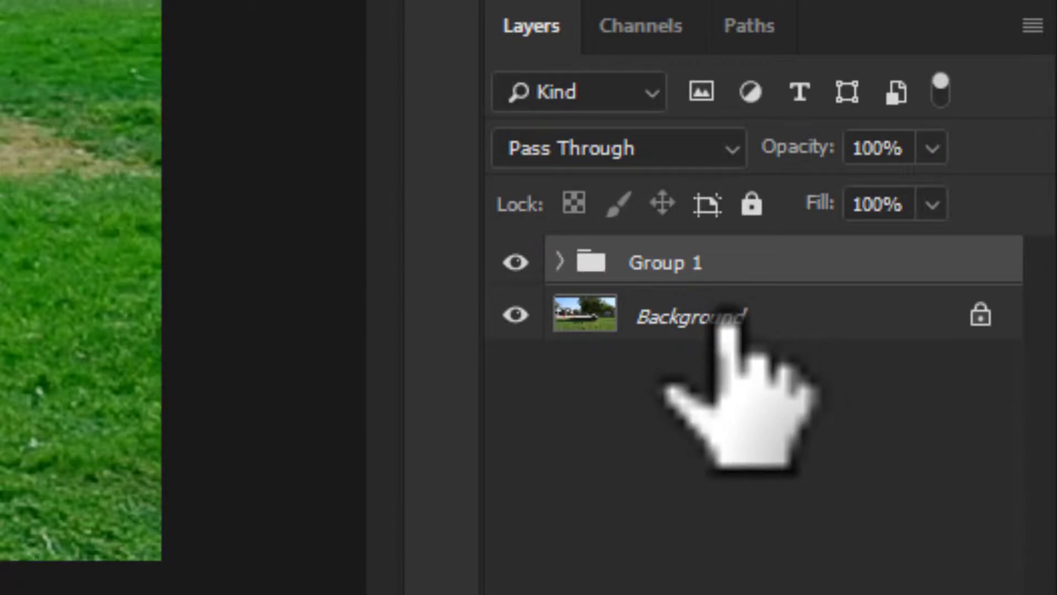
{"action": "left_click", "coordinate": [727, 314]}
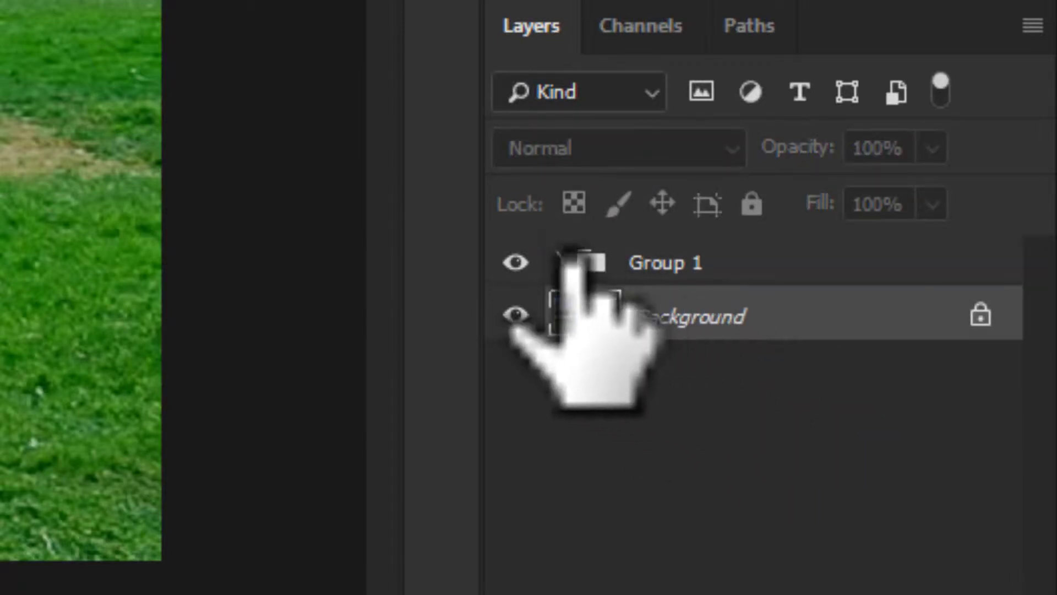
{"action": "left_click", "coordinate": [698, 269]}
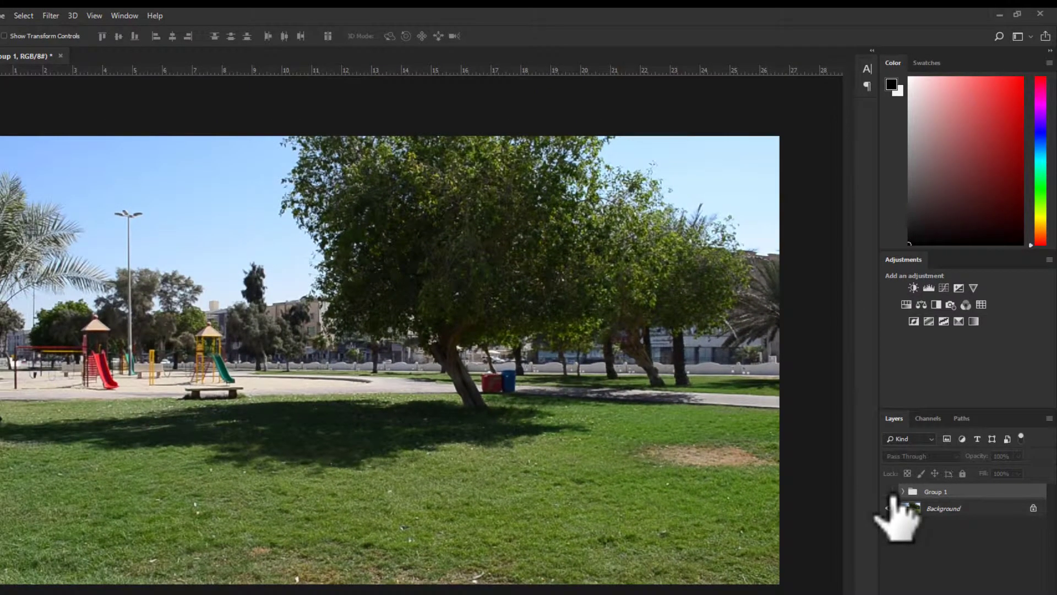
{"action": "left_click", "coordinate": [888, 491]}
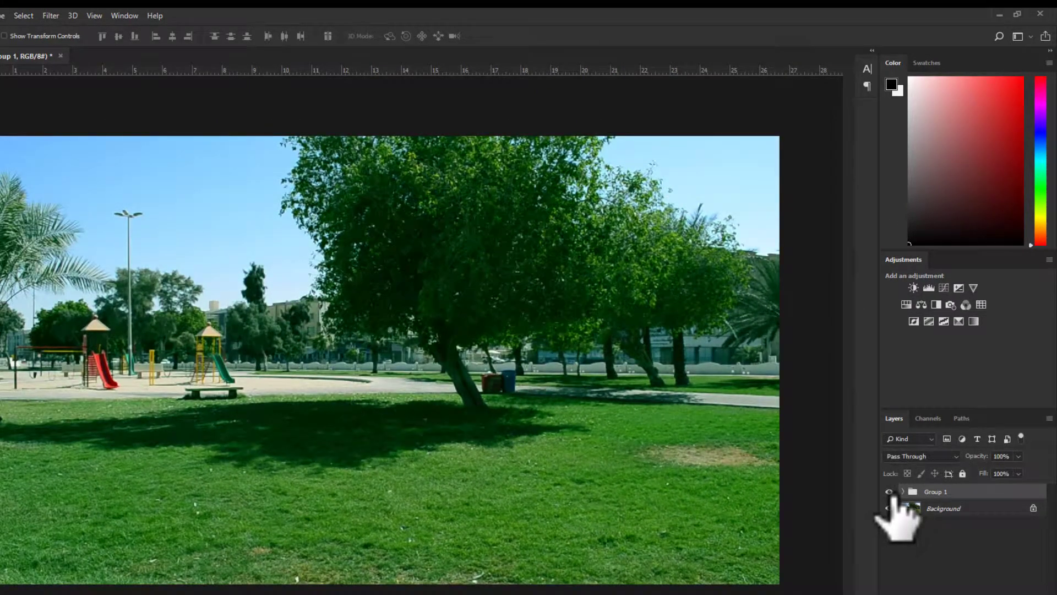
{"action": "scroll", "coordinate": [490, 344], "scroll_direction": "down", "scroll_amount": 2}
{"action": "scroll", "coordinate": [490, 351], "scroll_direction": "up", "scroll_amount": 3}
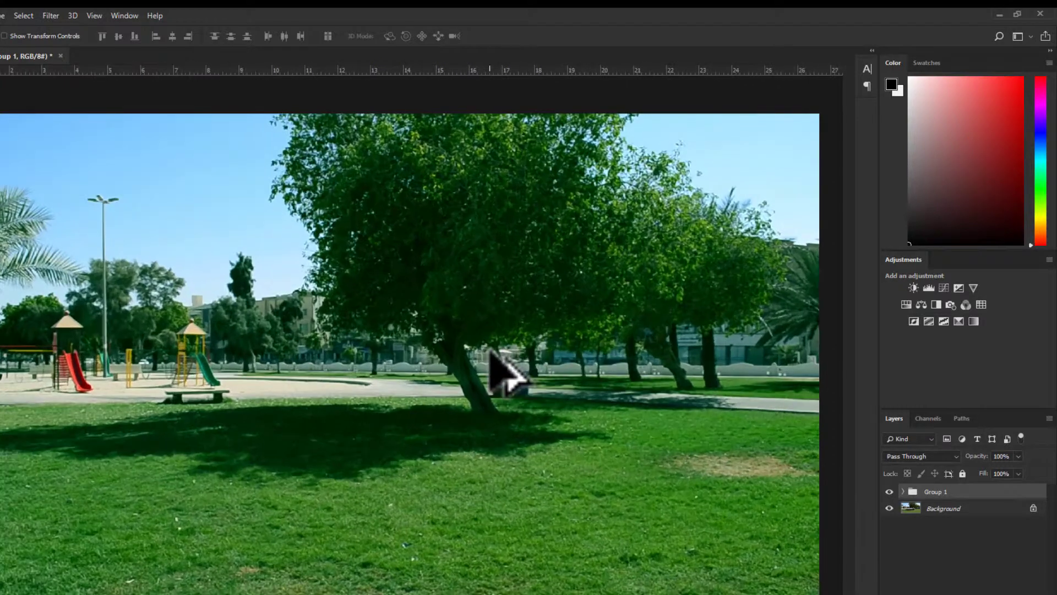
{"action": "scroll", "coordinate": [490, 350], "scroll_direction": "down", "scroll_amount": 1}
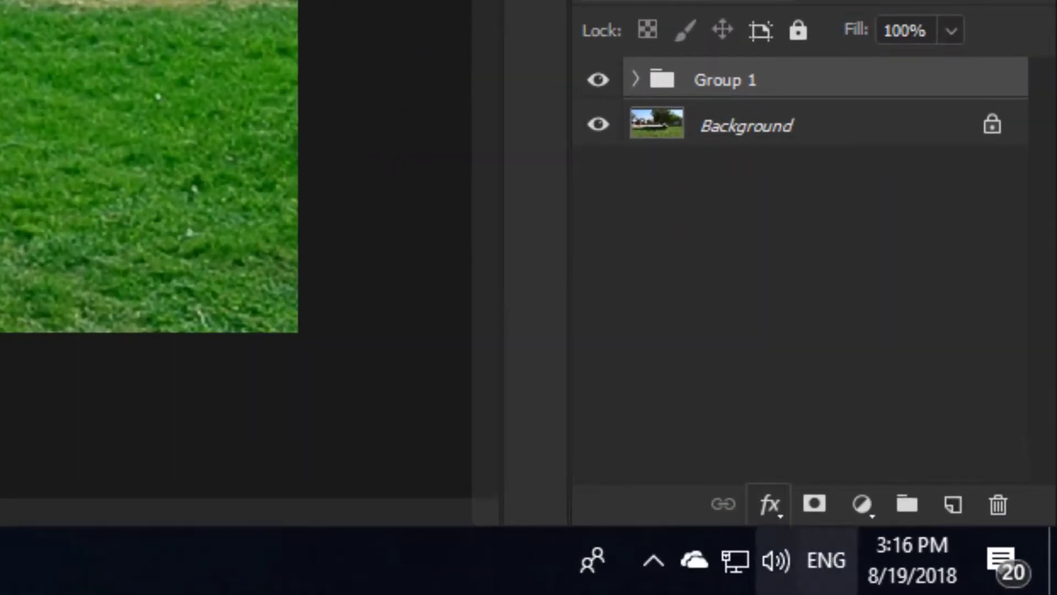
Try a Photo Filter adjustment layer with Warming Filter (LBA) above the group, and delete the layer
{"action": "left_click", "coordinate": [867, 506]}
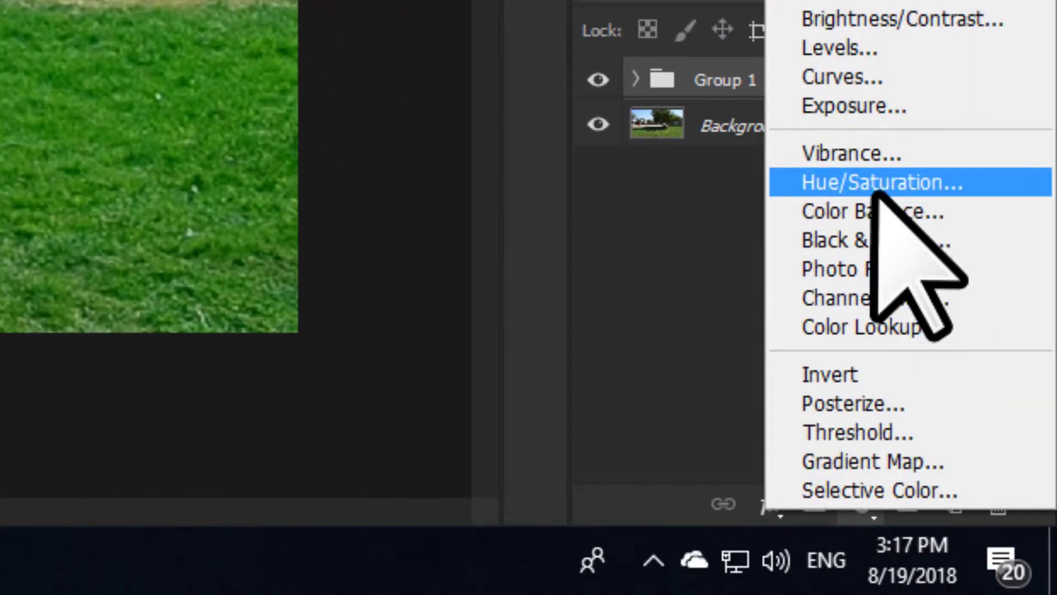
{"action": "left_click", "coordinate": [883, 267]}
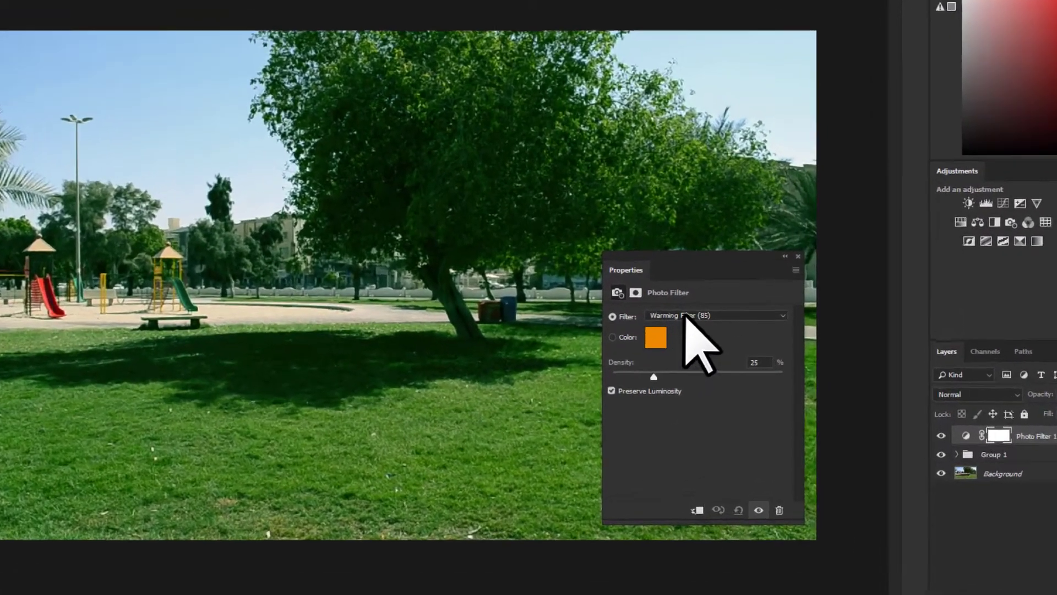
{"action": "left_click", "coordinate": [681, 319]}
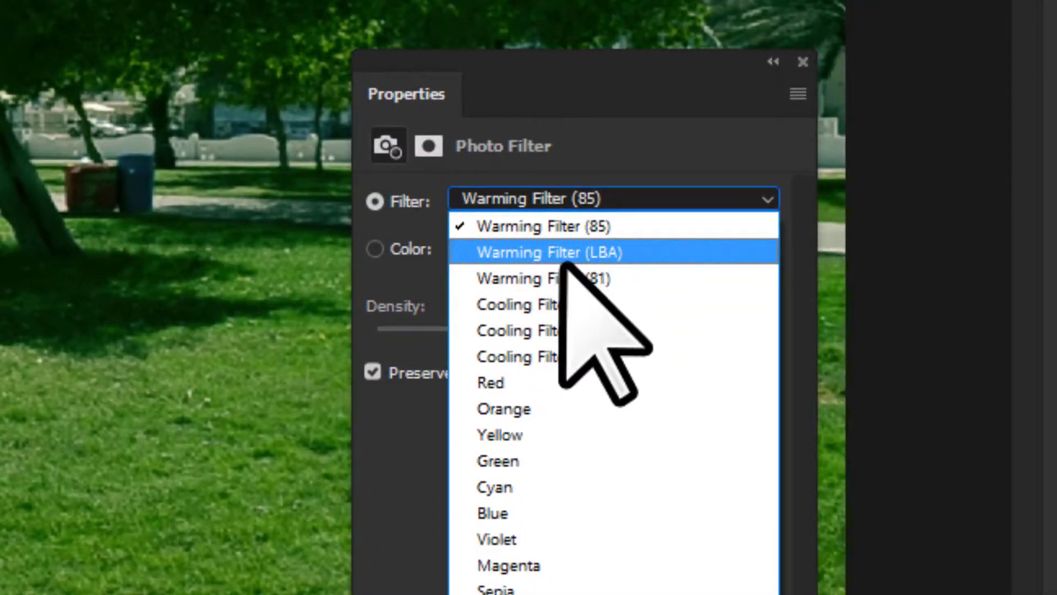
{"action": "left_click", "coordinate": [562, 258]}
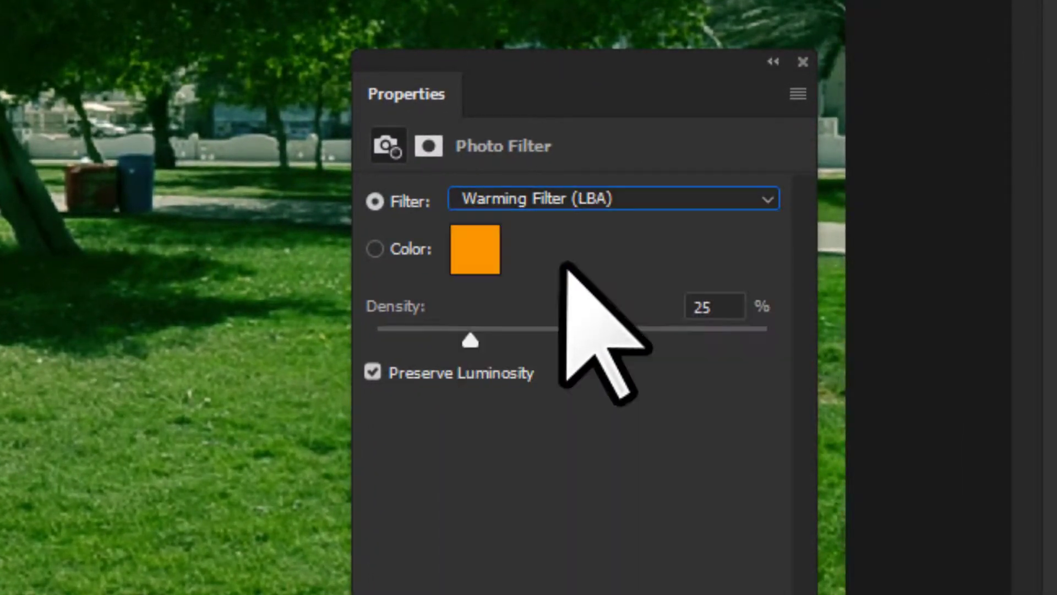
{"action": "left_click", "coordinate": [803, 62]}
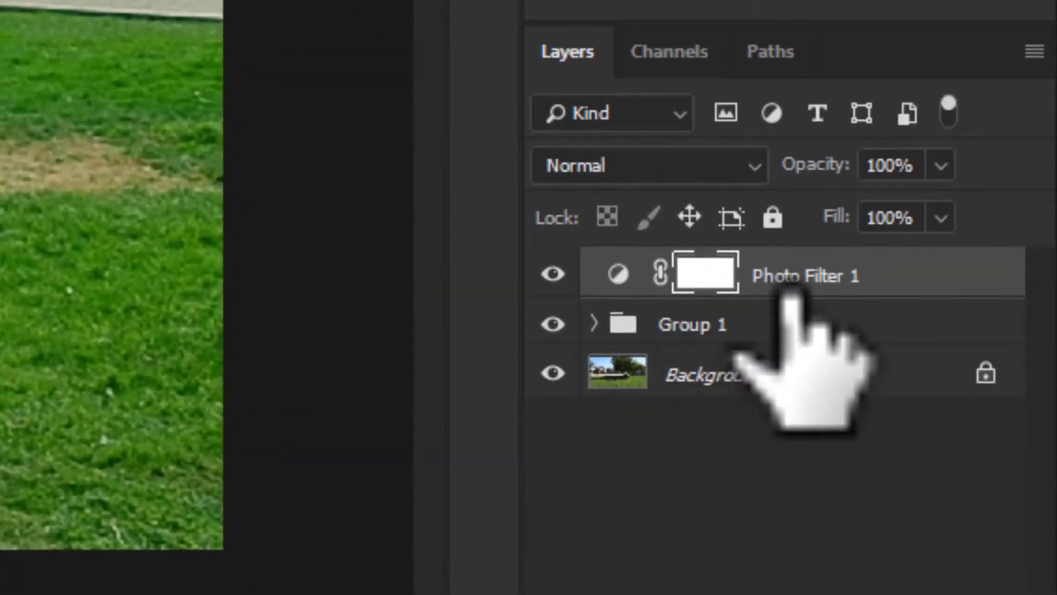
{"action": "key", "text": "Delete"}
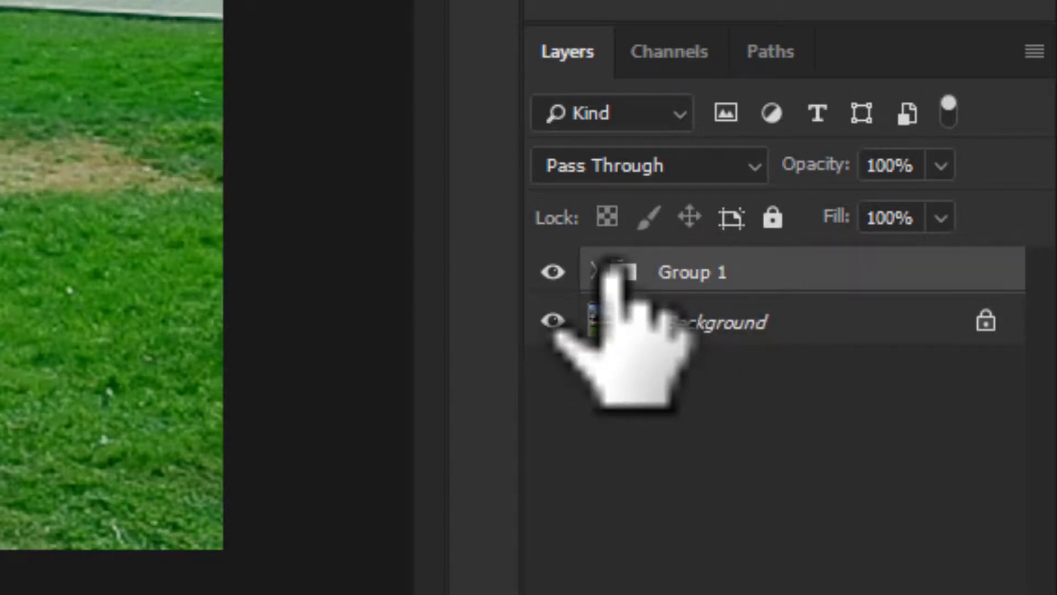
Review the adjustment layers inside Group 1, check the image with the group hidden and shown, and reselect the group
{"action": "left_click", "coordinate": [597, 270]}
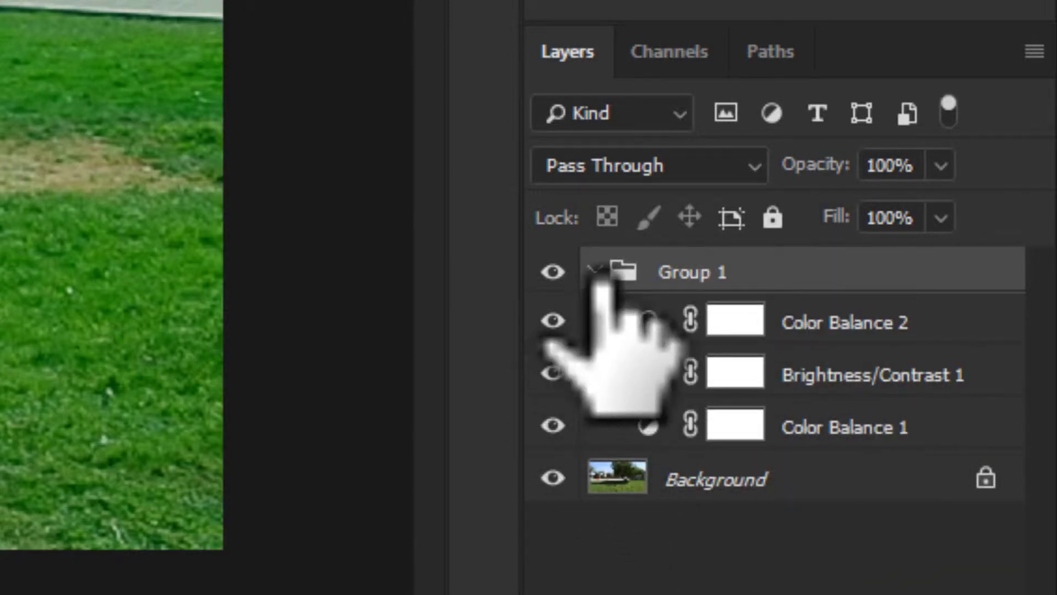
{"action": "left_click", "coordinate": [595, 271]}
{"action": "left_click", "coordinate": [552, 272]}
{"action": "left_click", "coordinate": [553, 272]}
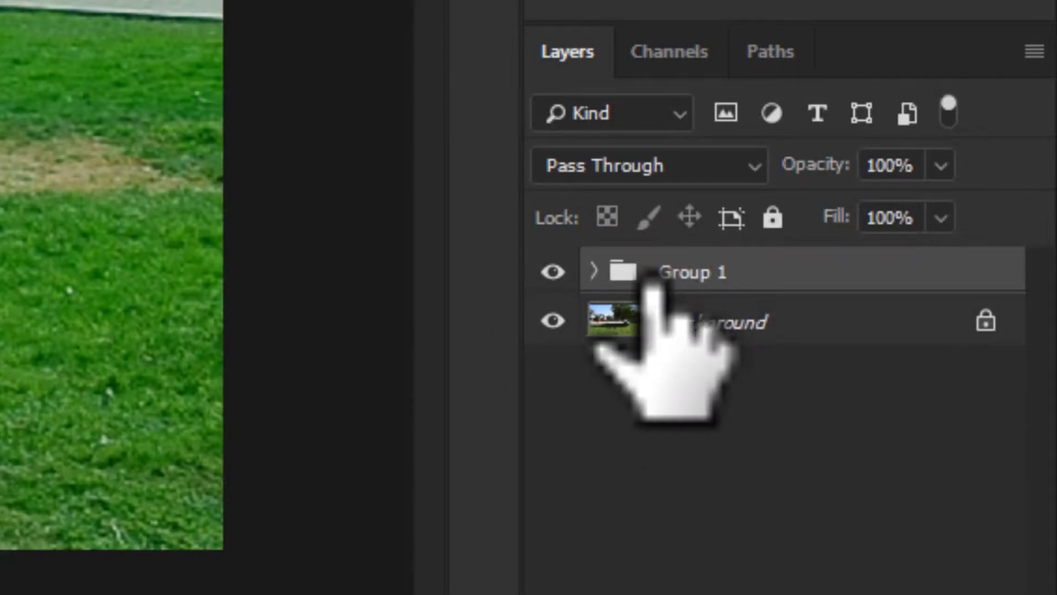
{"action": "left_click", "coordinate": [759, 328]}
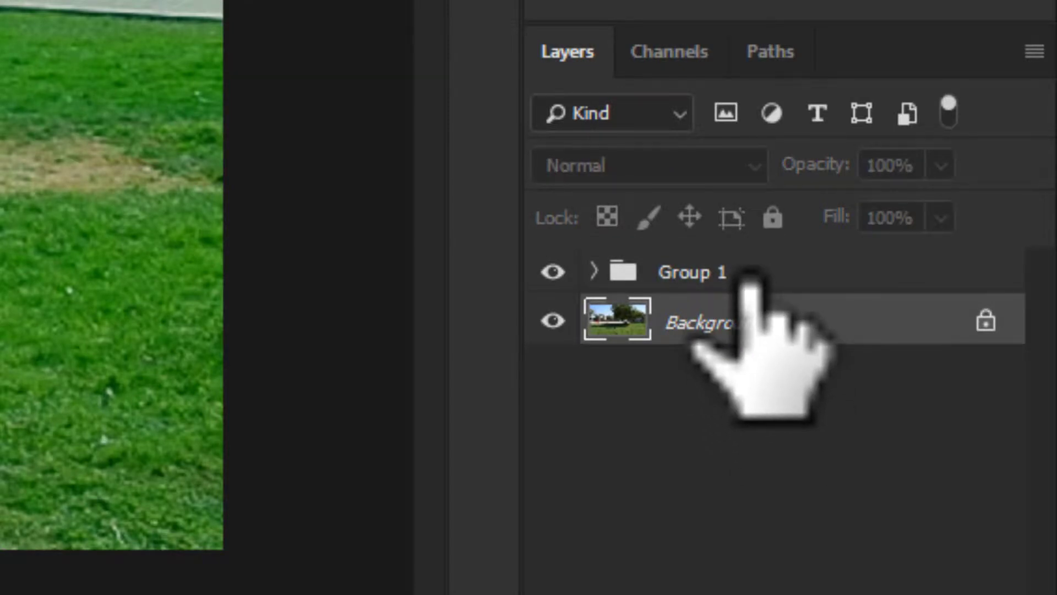
{"action": "left_click", "coordinate": [710, 270]}
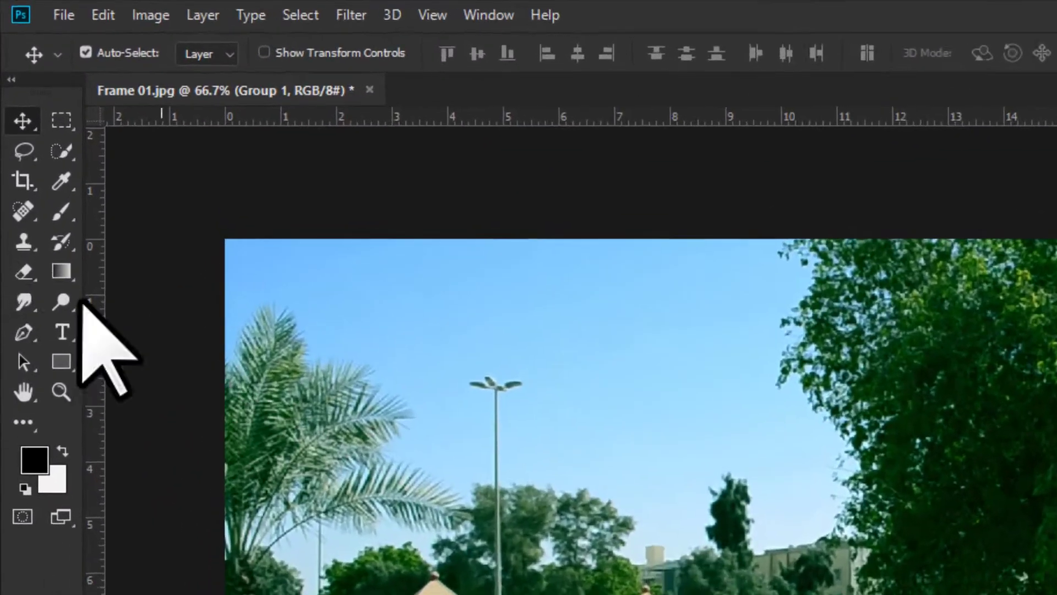
Export the grade as color lookup tables with the description NEW LUT, 64 grid points at High quality, in CUBE format
{"action": "left_click", "coordinate": [61, 12]}
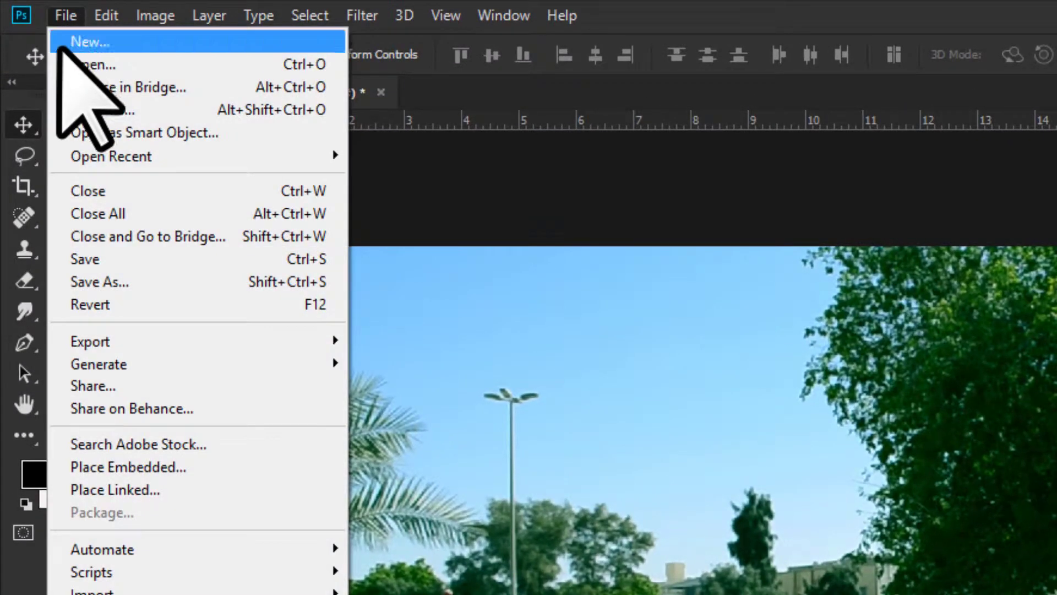
{"action": "mouse_move", "coordinate": [140, 343]}
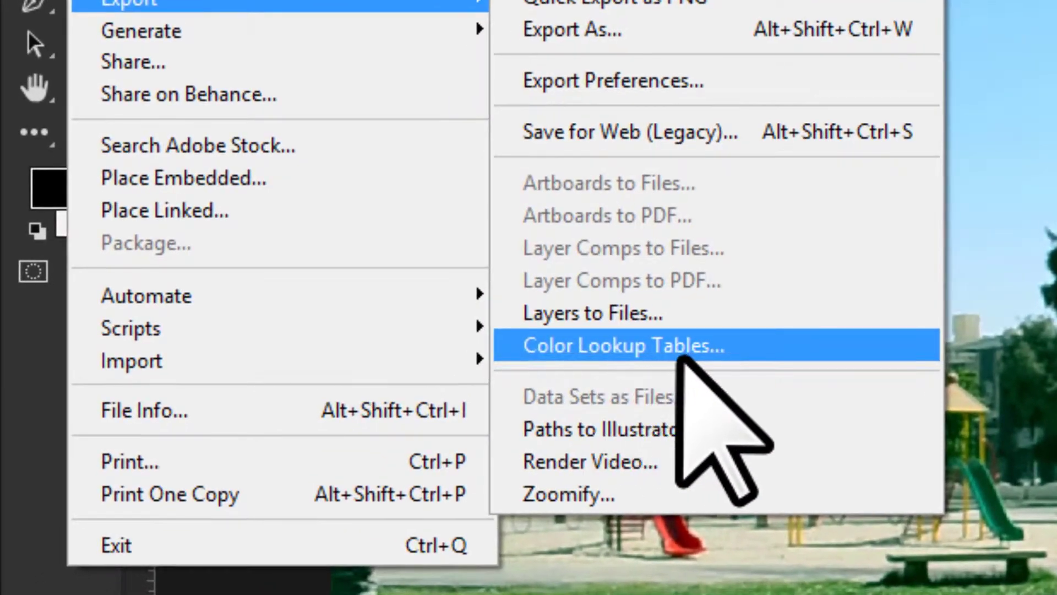
{"action": "left_click", "coordinate": [681, 359]}
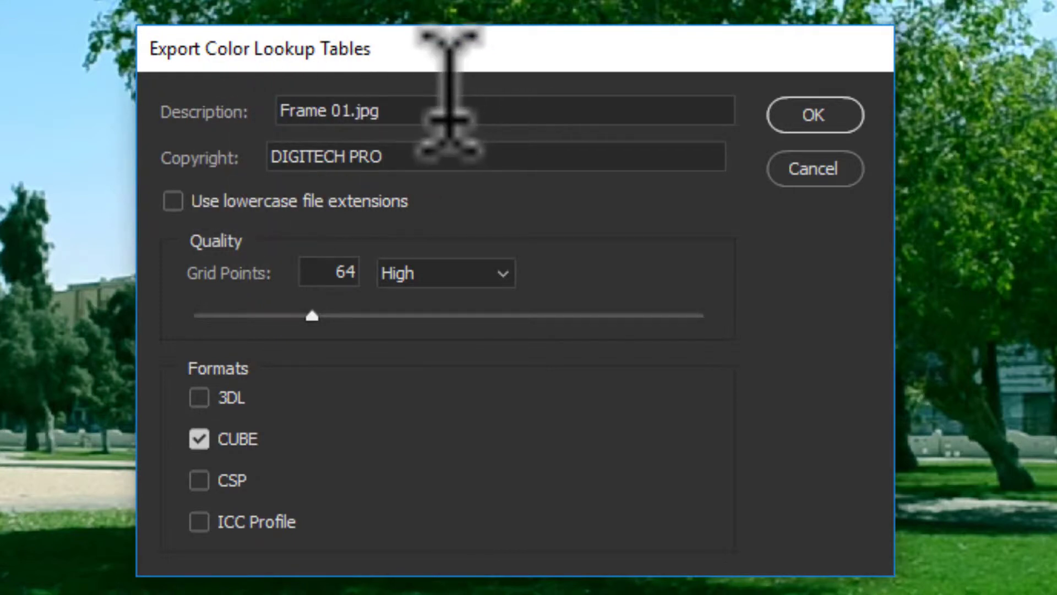
{"action": "left_click_drag", "start_coordinate": [448, 110], "coordinate": [71, 106]}
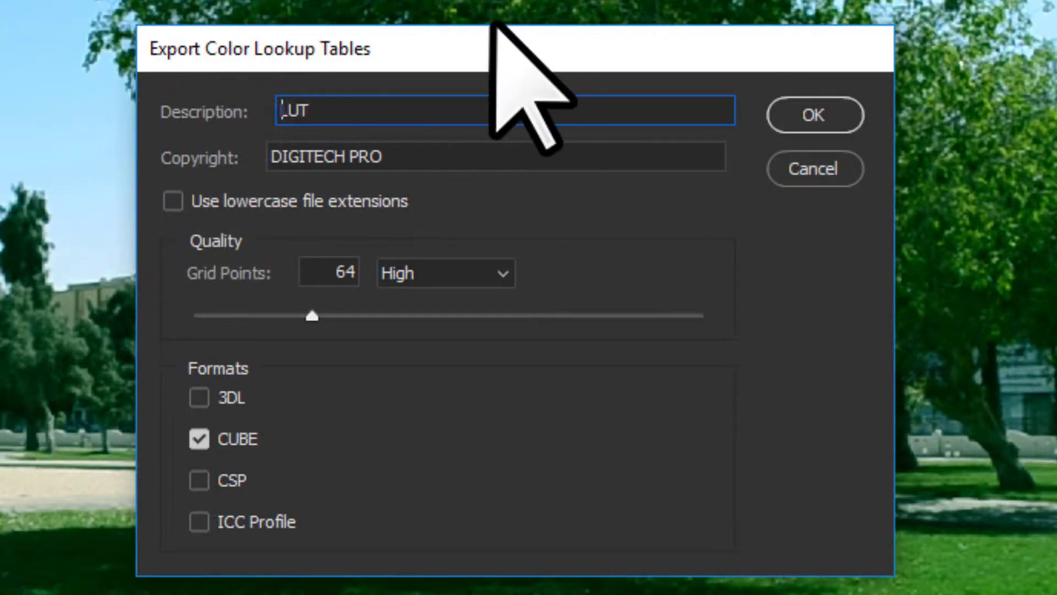
{"action": "type", "text": "NEW"}
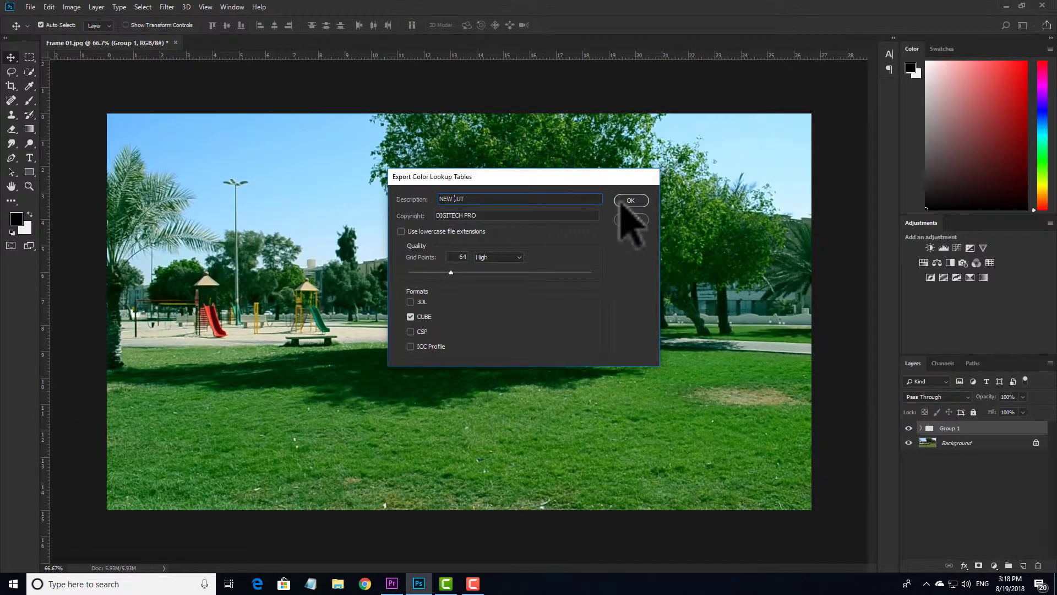
{"action": "left_click", "coordinate": [641, 193]}
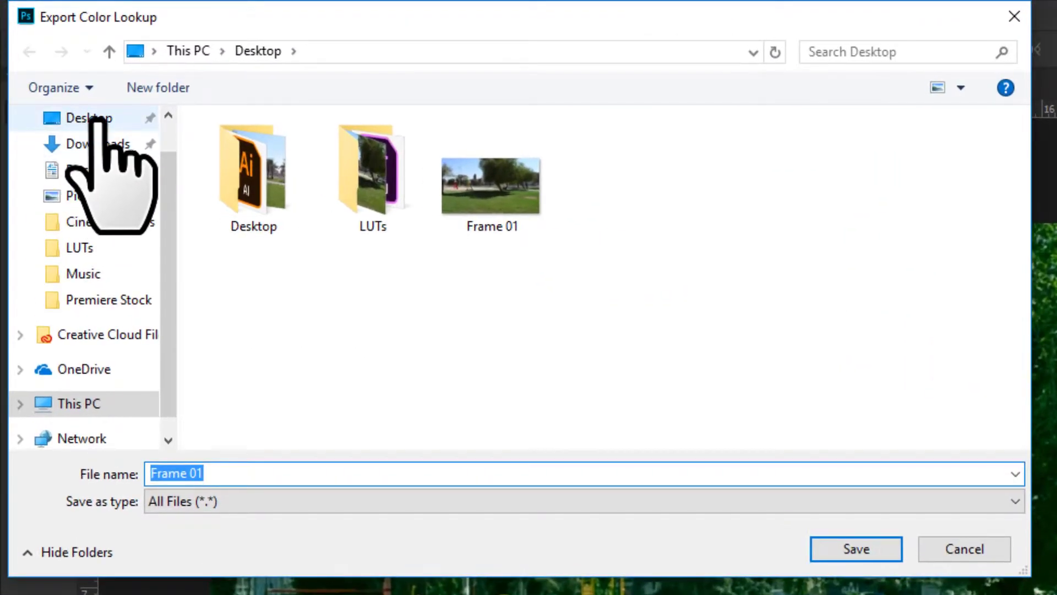
Save the exported color lookup file to the Desktop under the name NEW LUT
{"action": "left_click", "coordinate": [60, 85]}
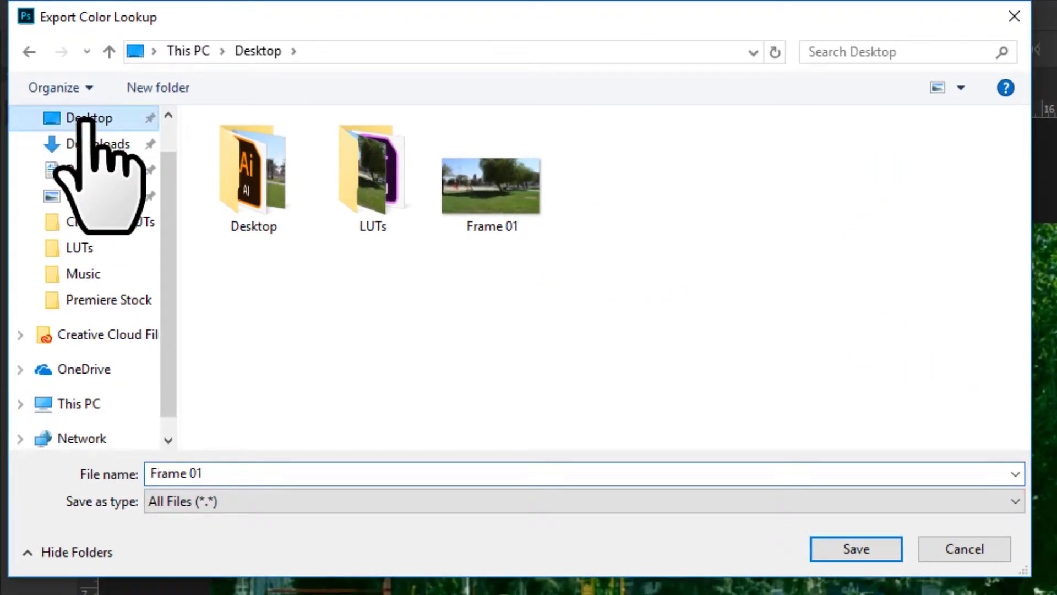
{"action": "left_click", "coordinate": [234, 474]}
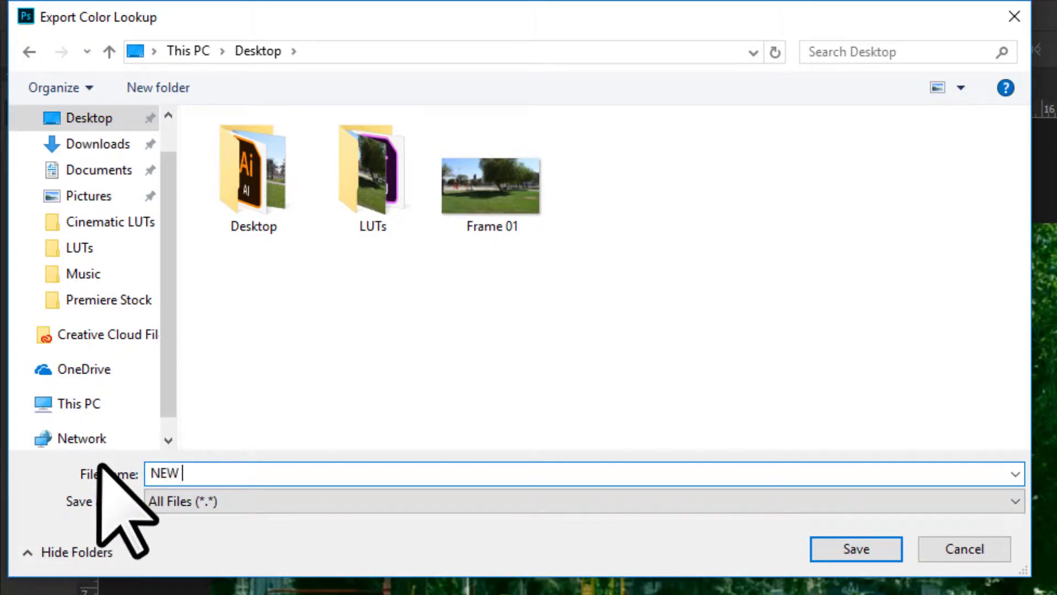
{"action": "type", "text": "NEW LUT"}
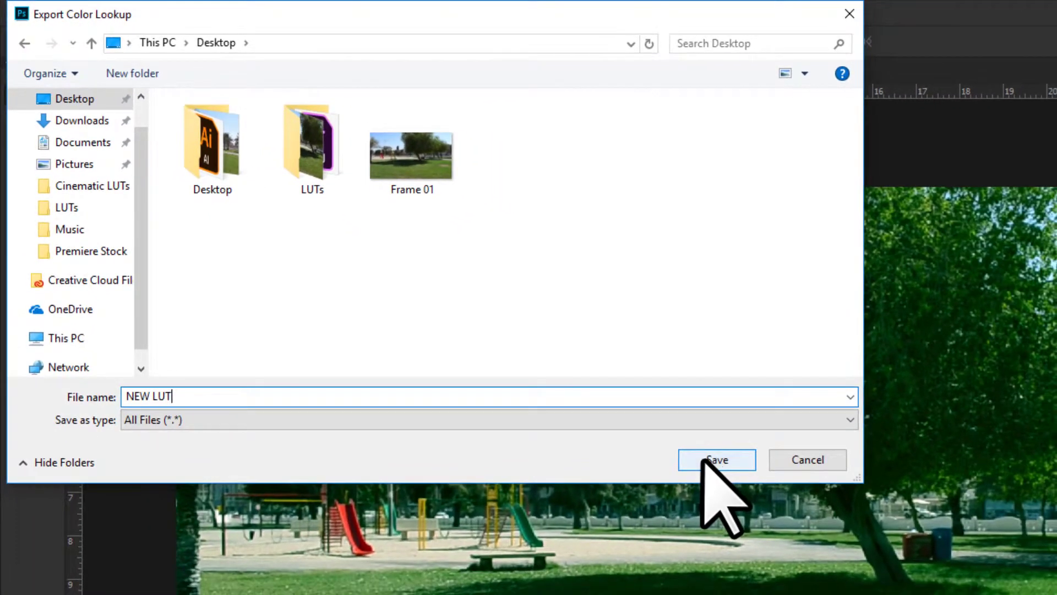
{"action": "left_click", "coordinate": [716, 461]}
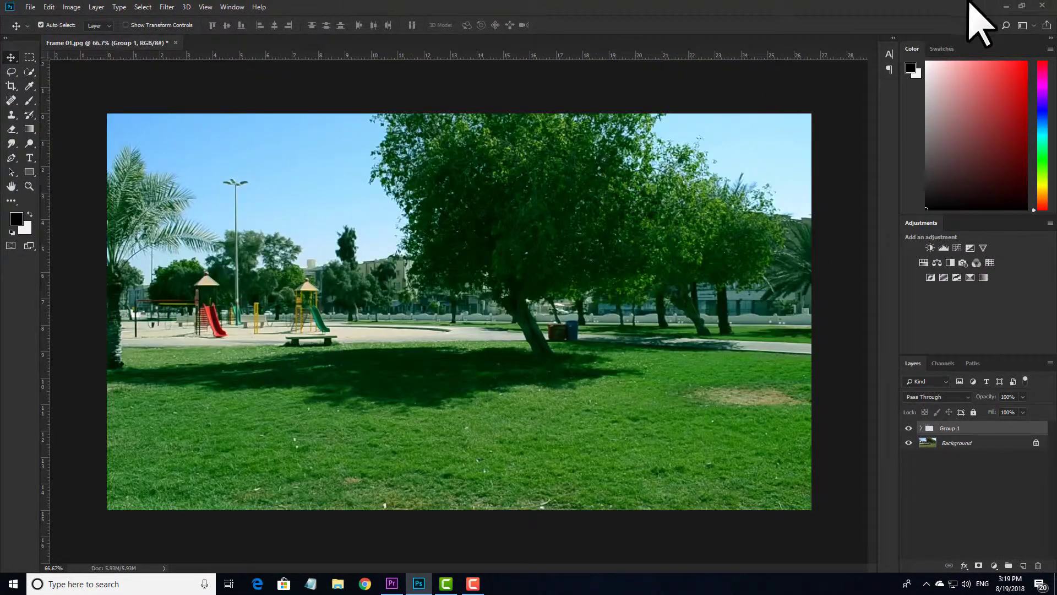
Minimize Photoshop and place the NEW LUT.CUBE file beside the Frame 01 image on the desktop
{"action": "left_click", "coordinate": [1006, 6]}
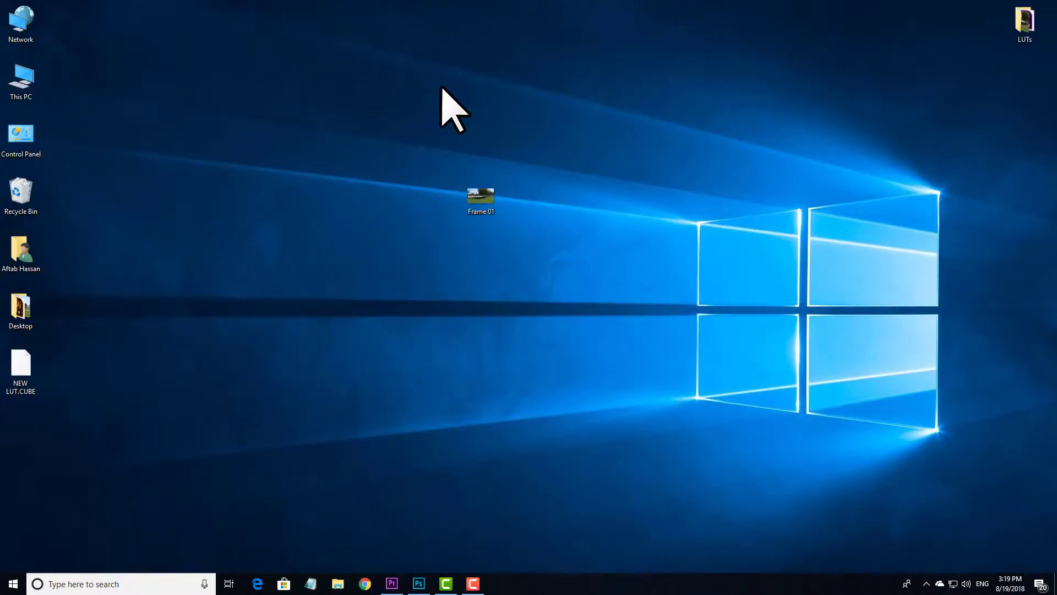
{"action": "left_click_drag", "start_coordinate": [441, 88], "coordinate": [490, 288]}
{"action": "left_click_drag", "start_coordinate": [24, 377], "coordinate": [556, 207]}
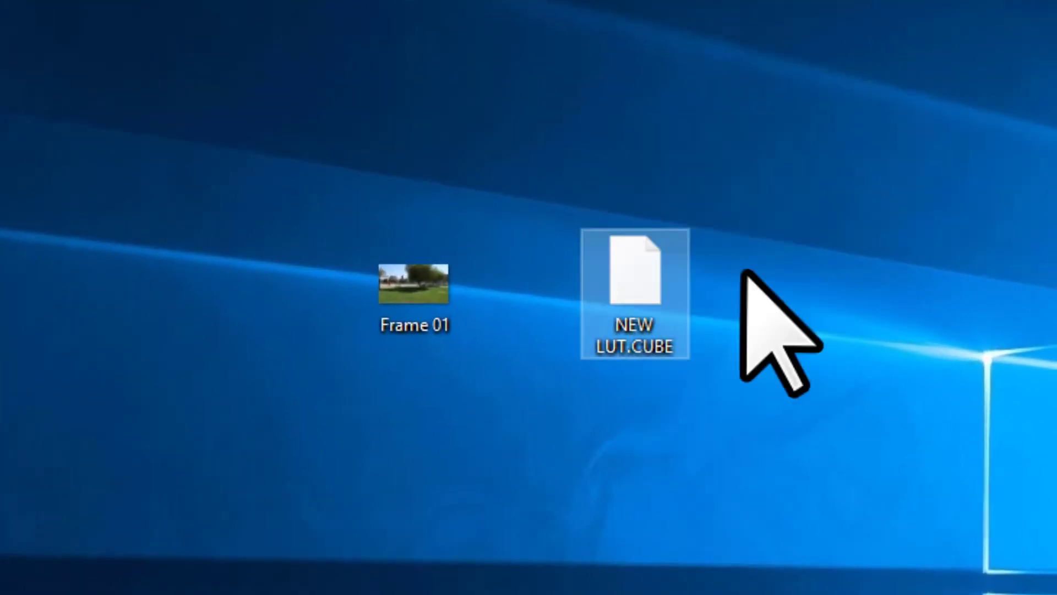
{"action": "left_click", "coordinate": [633, 286]}
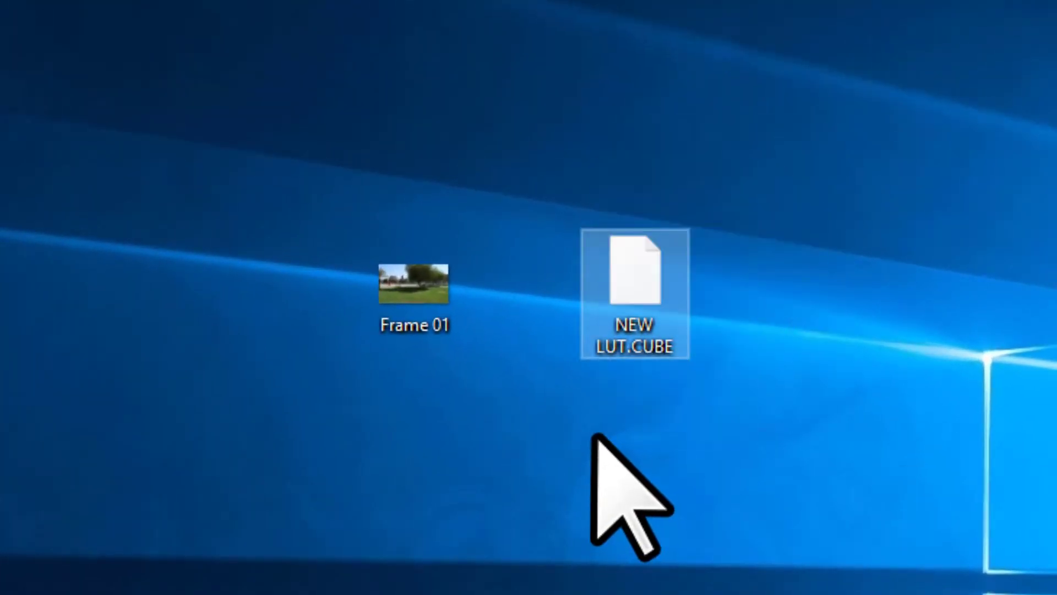
{"action": "left_click_drag", "start_coordinate": [288, 116], "coordinate": [484, 503]}
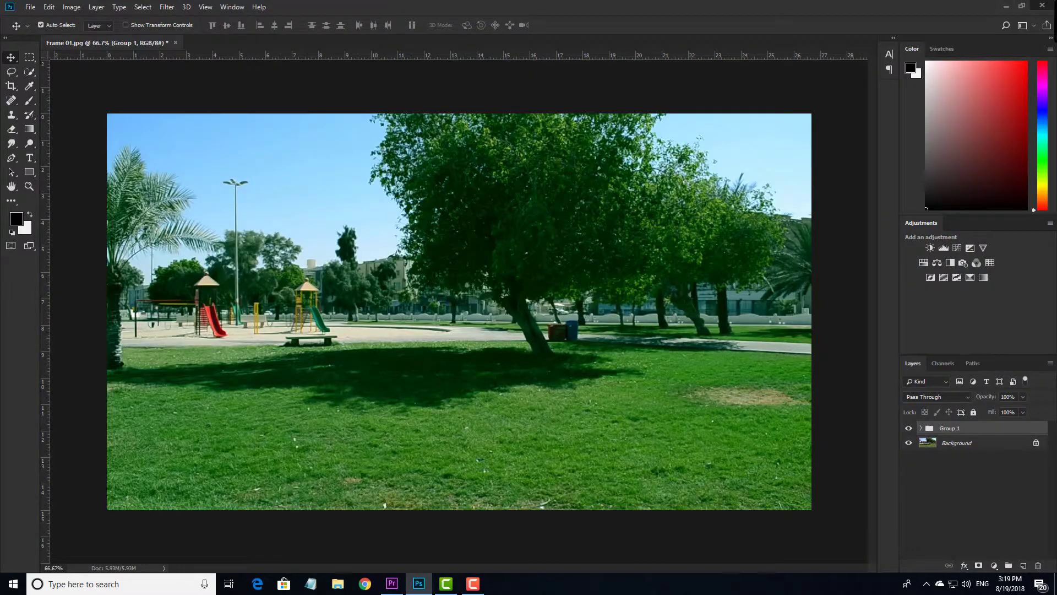
Close Photoshop without saving Frame 01.jpg and move NEW LUT.CUBE into the LUTs folder on the desktop
{"action": "left_click", "coordinate": [1042, 6]}
{"action": "key", "text": "n"}
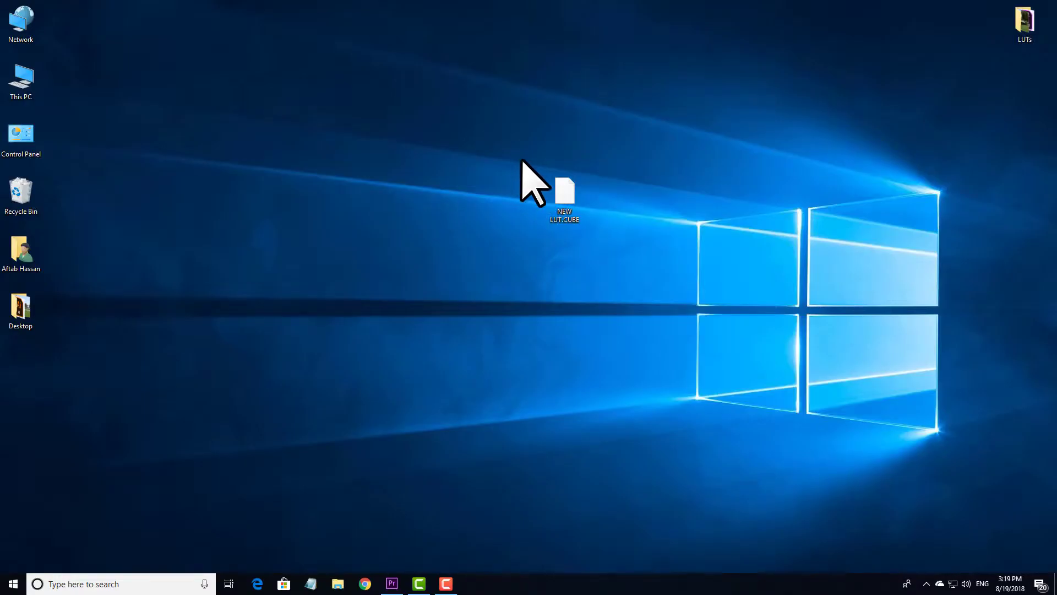
{"action": "left_click_drag", "start_coordinate": [514, 139], "coordinate": [994, 42]}
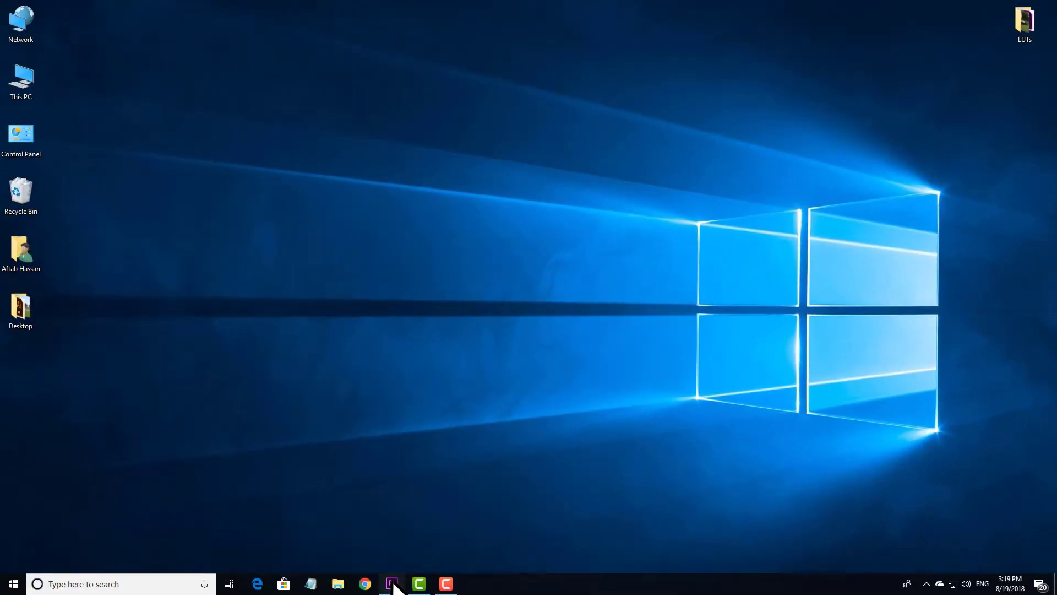
Switch to Premiere Pro, dismiss the Link Media dialog, and move the sequence playhead to 00:00:04:14
{"action": "left_click", "coordinate": [391, 584]}
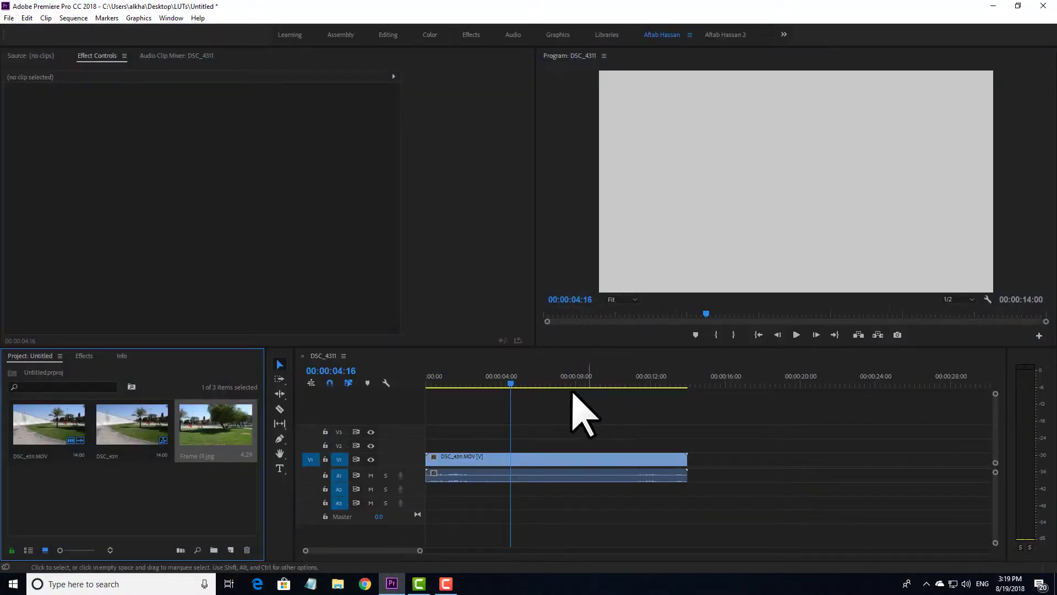
{"action": "left_click", "coordinate": [509, 382]}
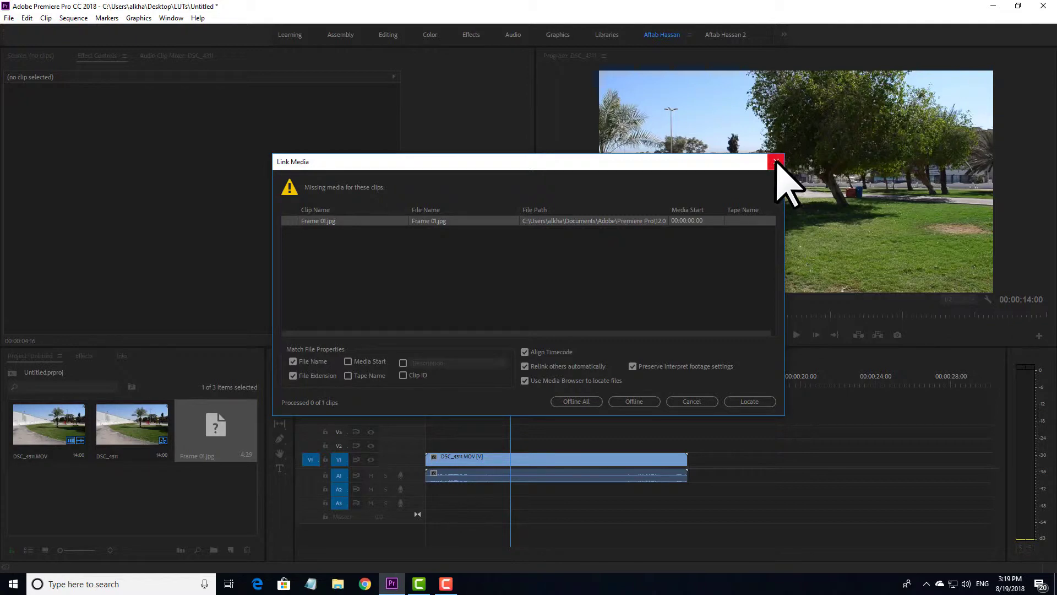
{"action": "left_click", "coordinate": [777, 161]}
{"action": "left_click", "coordinate": [524, 380]}
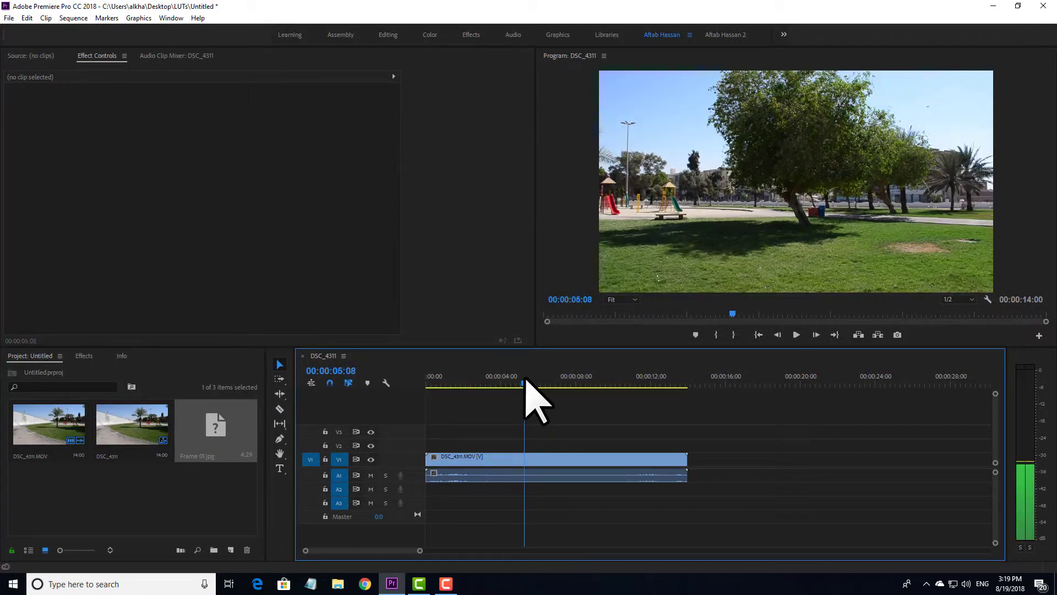
{"action": "left_click_drag", "start_coordinate": [524, 380], "coordinate": [509, 380]}
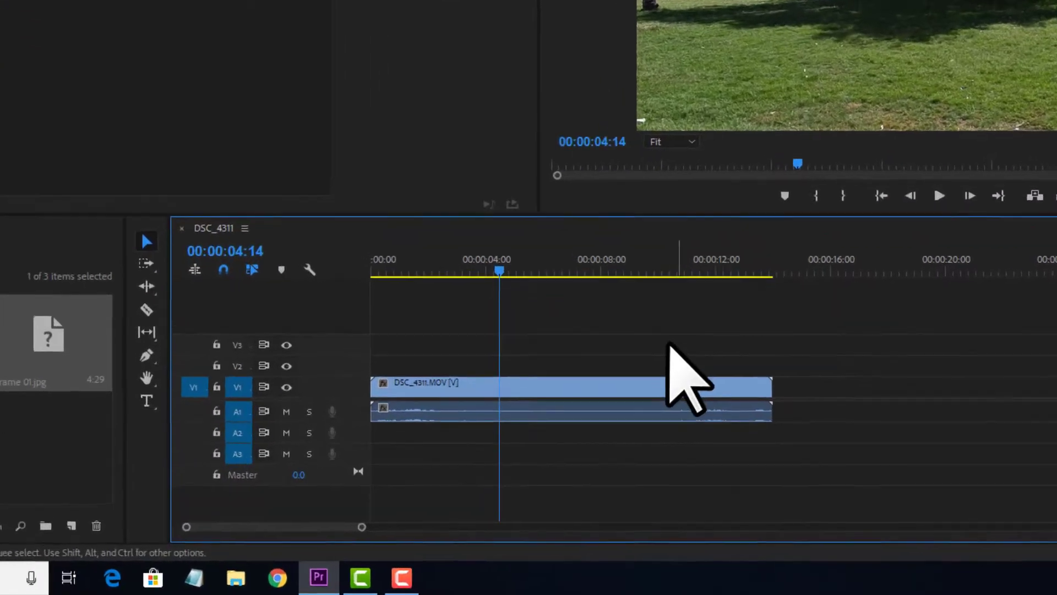
Select the DSC_4311.MOV clip in the sequence, switch to the Color workspace, and expand the Creative settings of Lumetri Color
{"action": "left_click", "coordinate": [647, 374]}
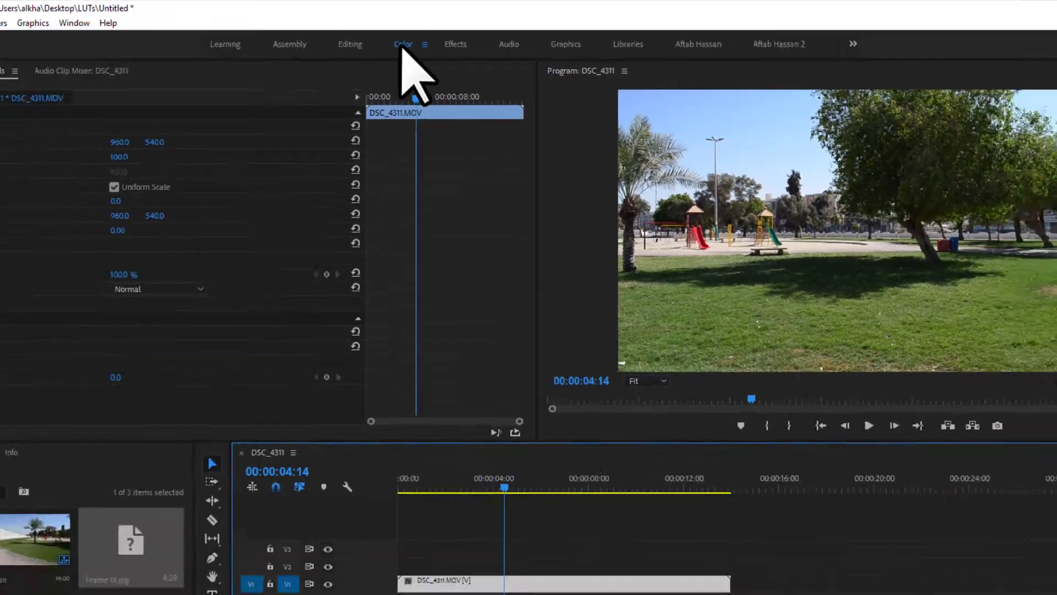
{"action": "left_click", "coordinate": [316, 75]}
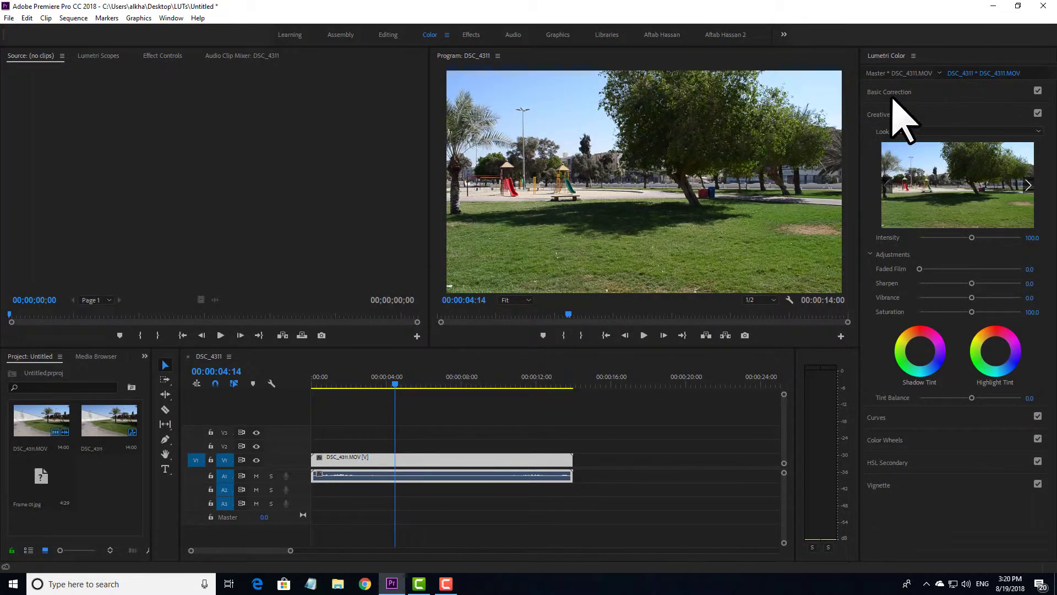
{"action": "left_click", "coordinate": [886, 116]}
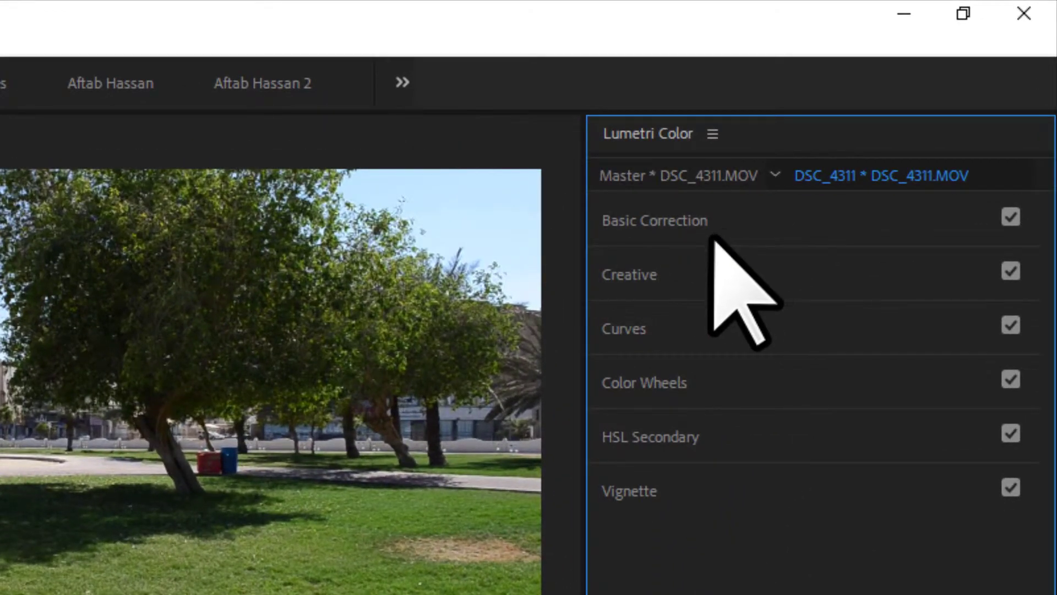
{"action": "left_click", "coordinate": [638, 272]}
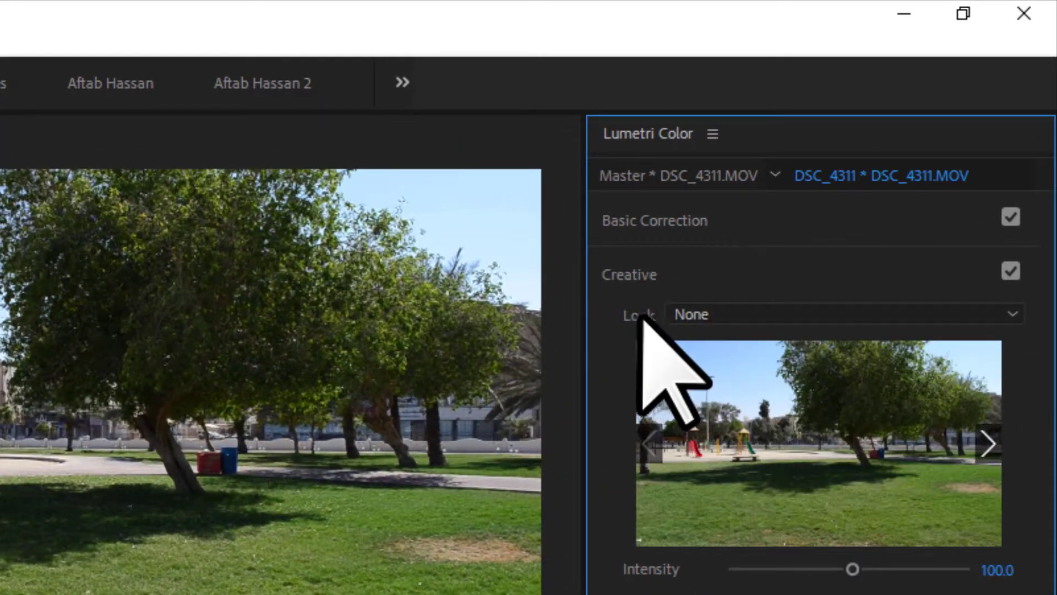
Load NEW LUT.CUBE from the LUTs folder on the Desktop as the clip's Creative Look
{"action": "left_click", "coordinate": [736, 314]}
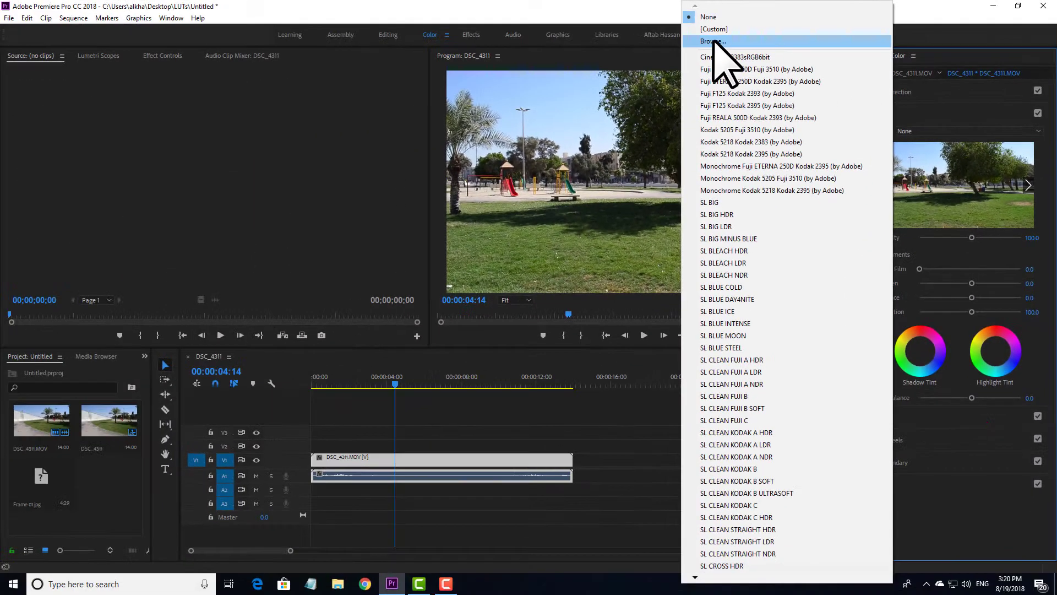
{"action": "left_click", "coordinate": [231, 100]}
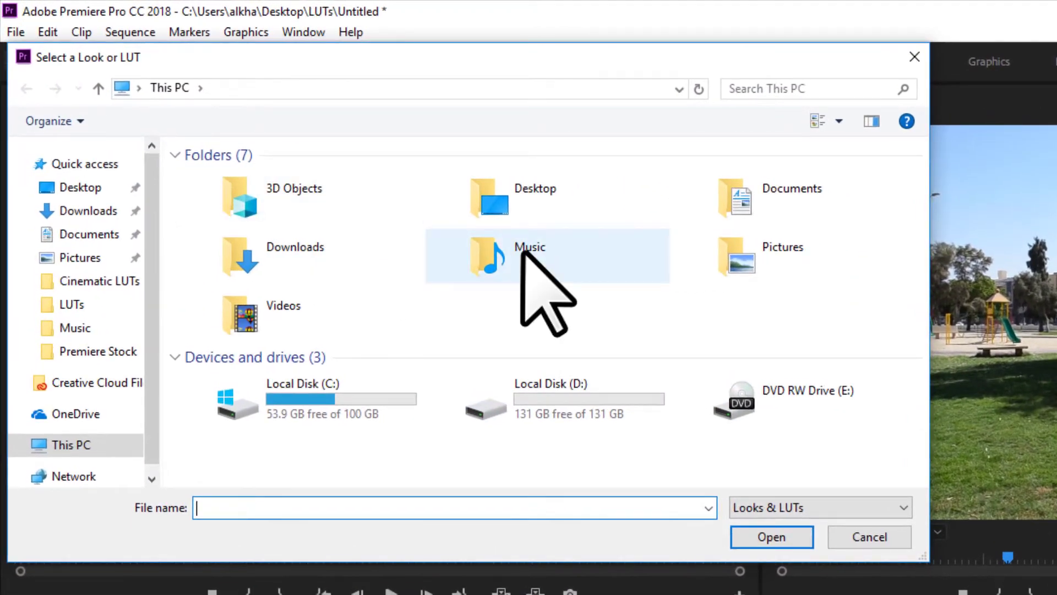
{"action": "left_click", "coordinate": [66, 190]}
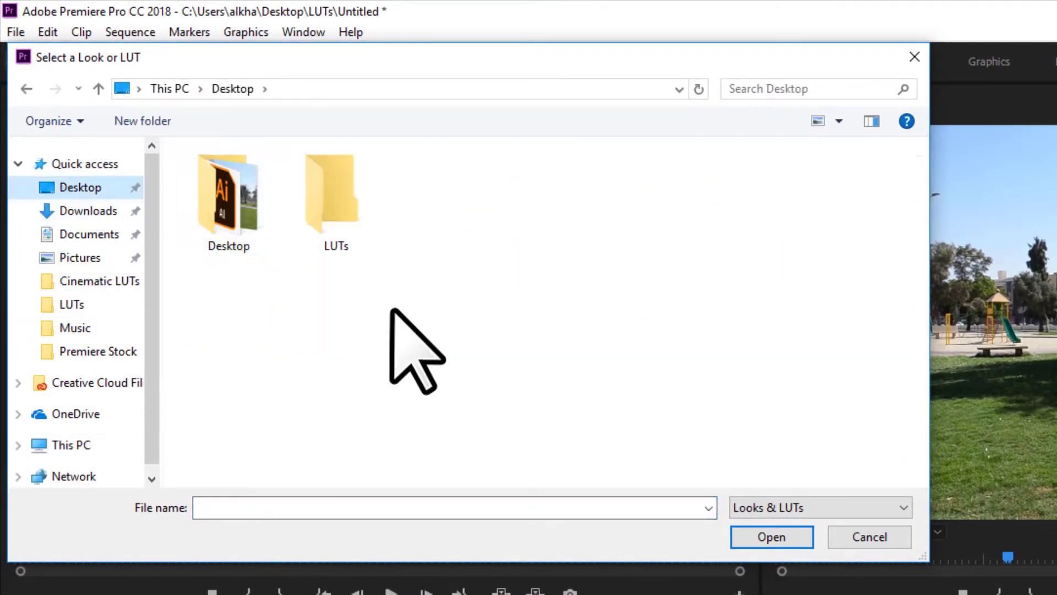
{"action": "double_click", "coordinate": [350, 209]}
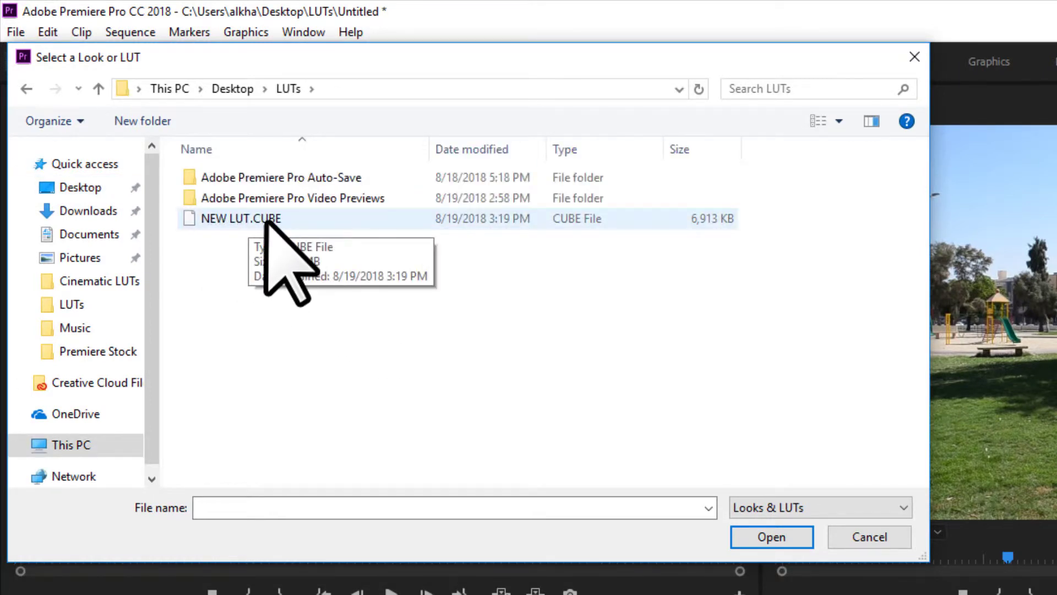
{"action": "left_click", "coordinate": [267, 220]}
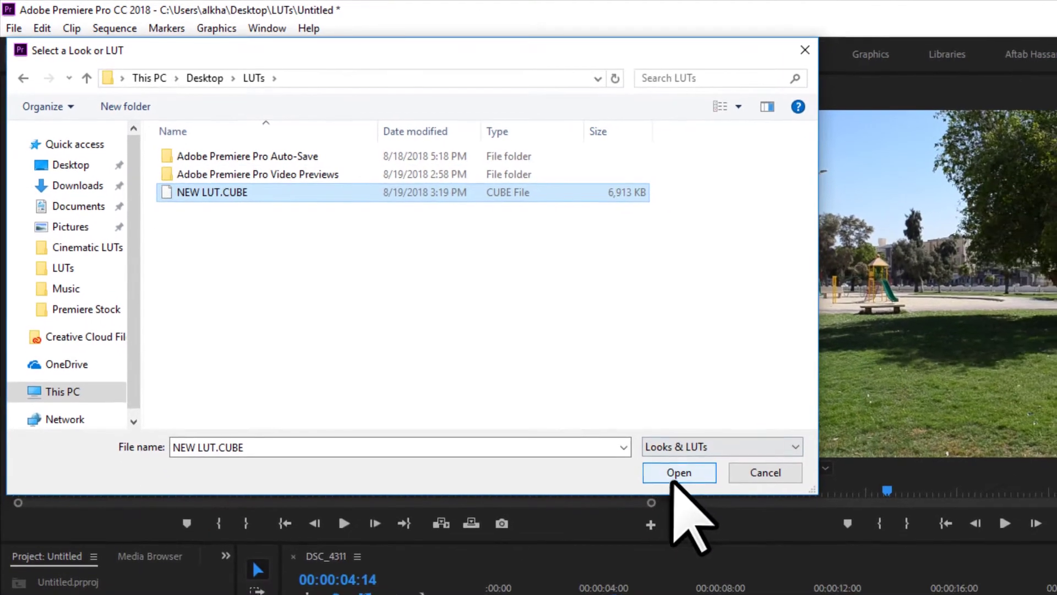
{"action": "left_click", "coordinate": [772, 538]}
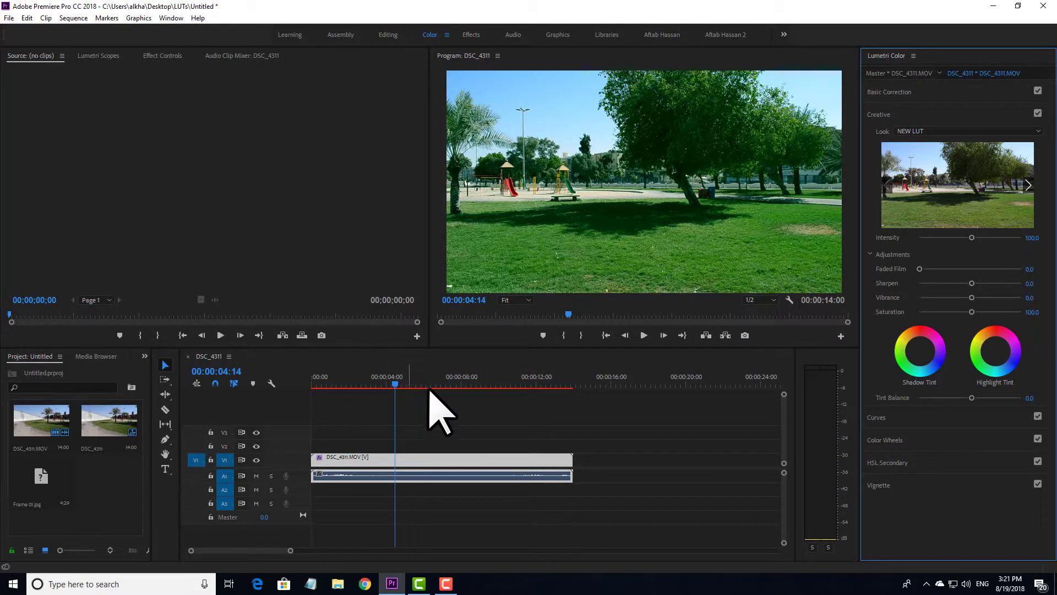
Play the graded clip from the start of the sequence to preview the LUT
{"action": "left_click_drag", "start_coordinate": [398, 380], "coordinate": [270, 374]}
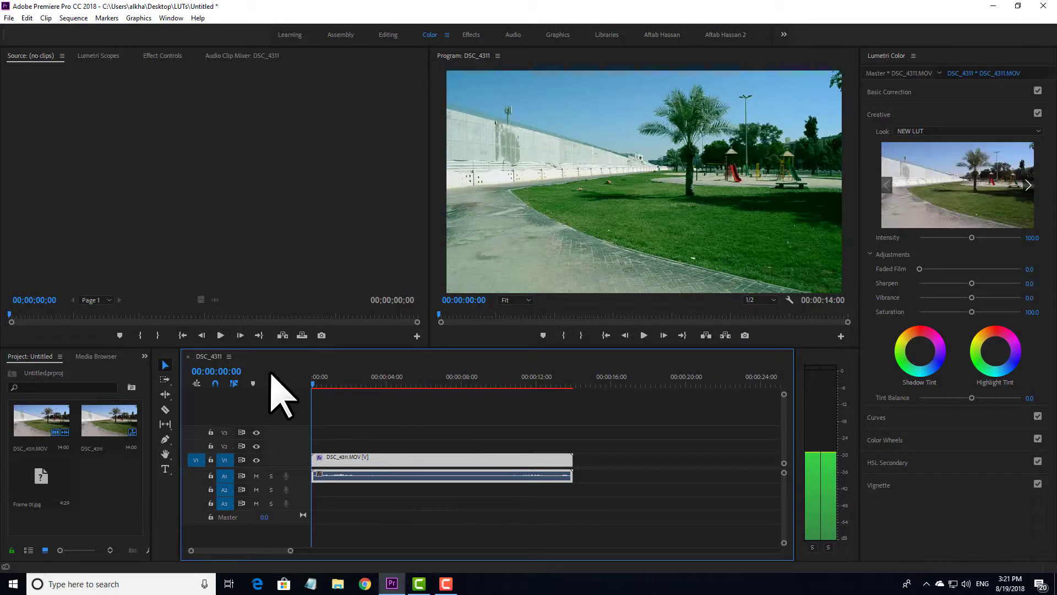
{"action": "key", "text": "space"}
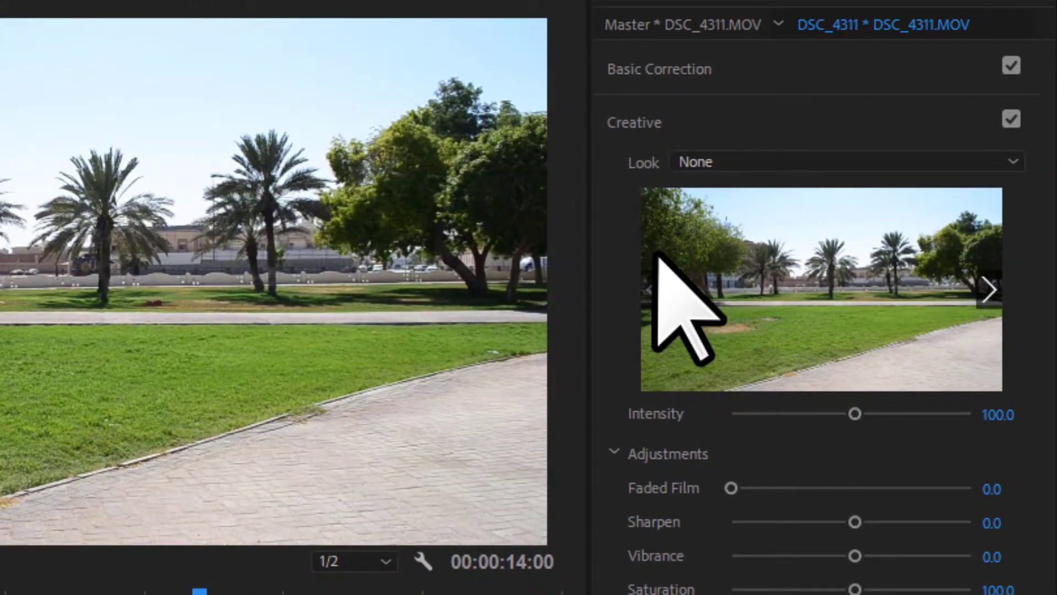
Browse for NEW LUT.CUBE again, reapply it as the clip's Look, and scrub back to the start of the sequence
{"action": "left_click", "coordinate": [711, 162]}
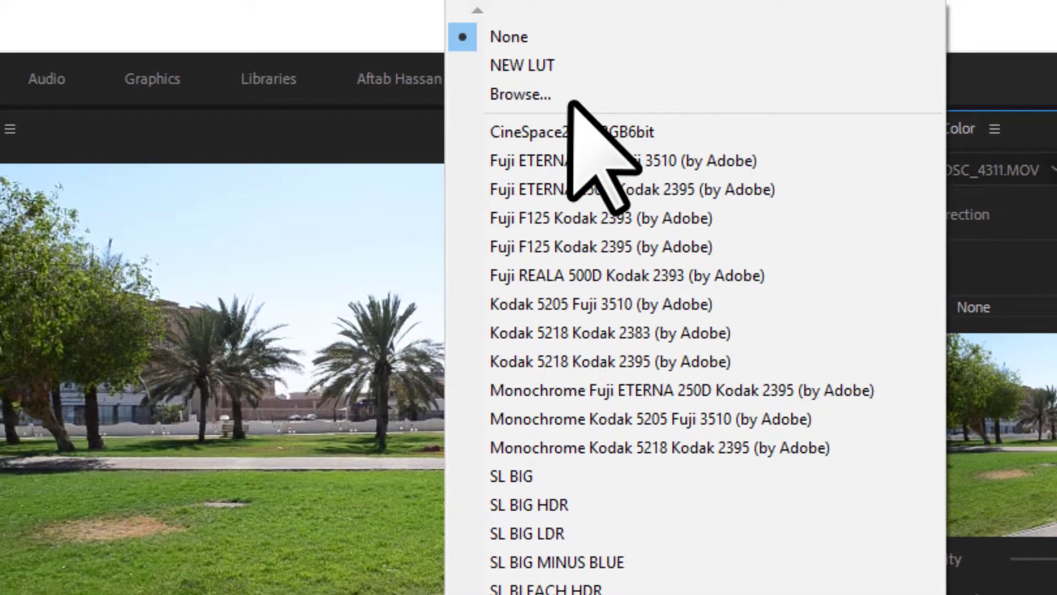
{"action": "left_click", "coordinate": [566, 98]}
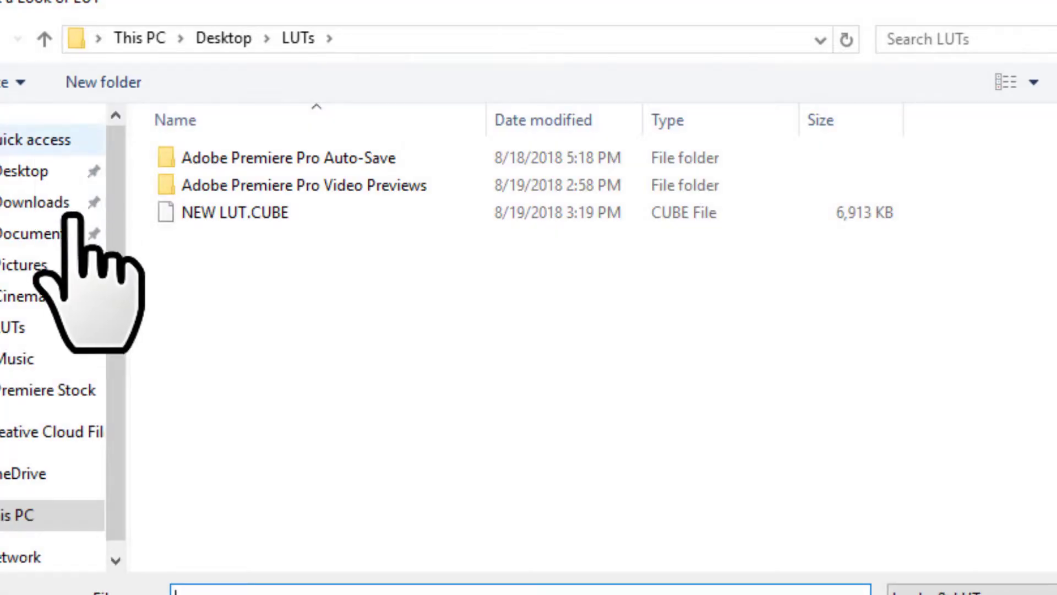
{"action": "double_click", "coordinate": [219, 208]}
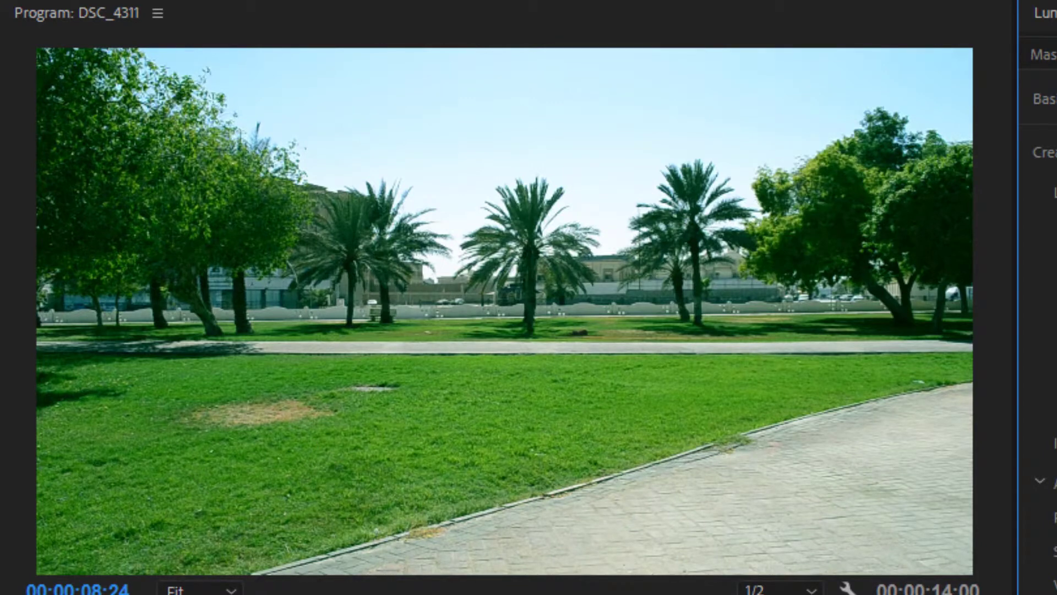
{"action": "left_click_drag", "start_coordinate": [353, 594], "coordinate": [3, 594]}
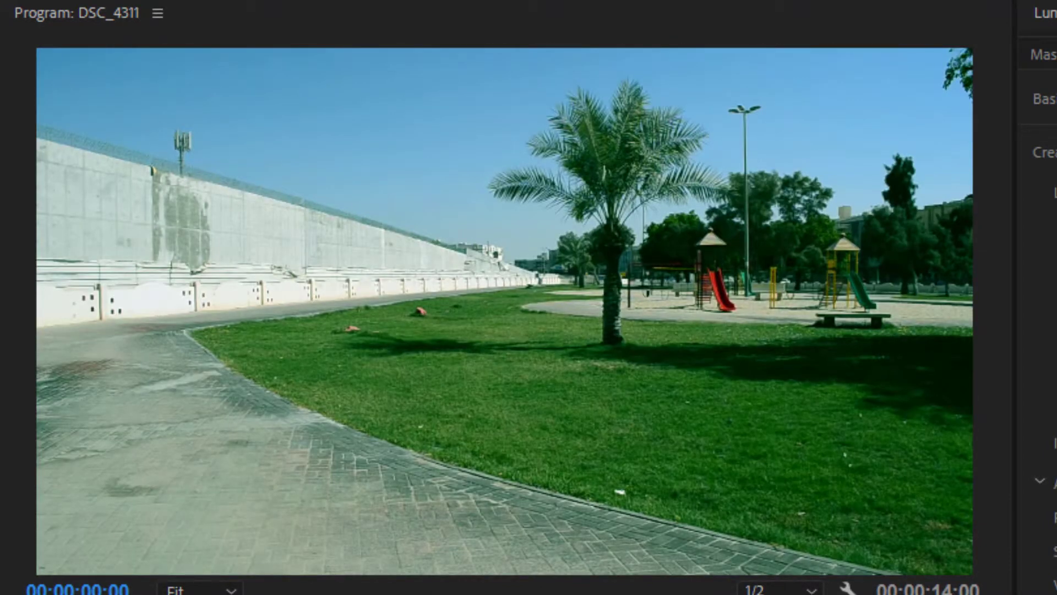